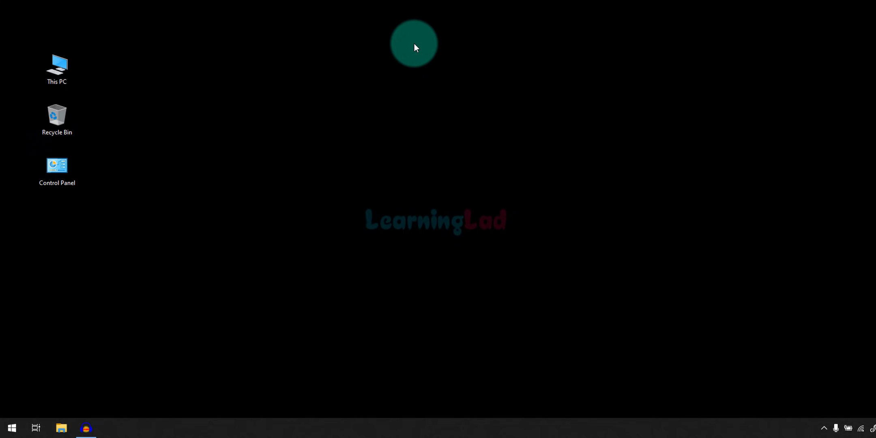
Step: Launch Microsoft Edge and go to the mingw-w64.org website
click(11, 428)
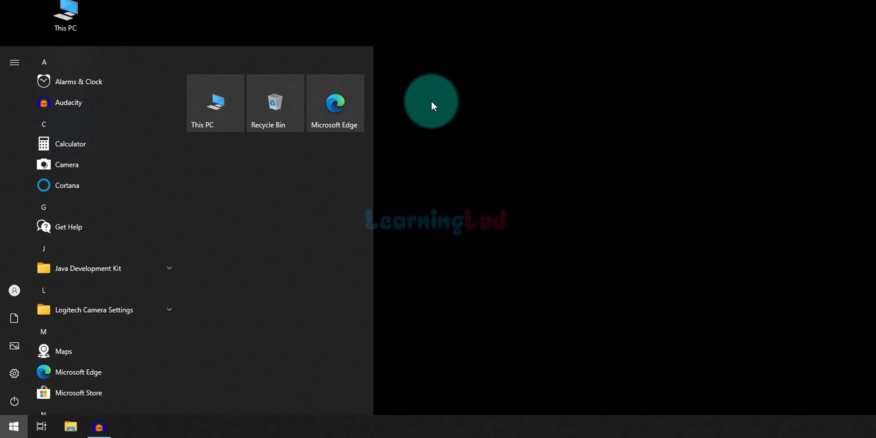
text(edge)
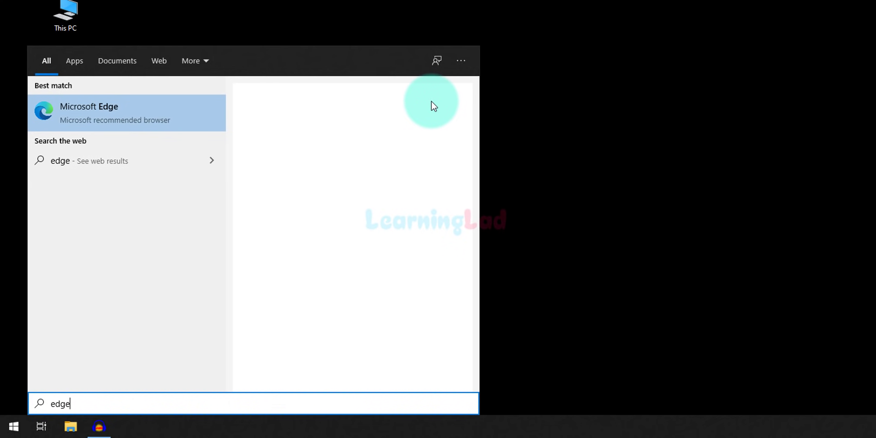
key(Return)
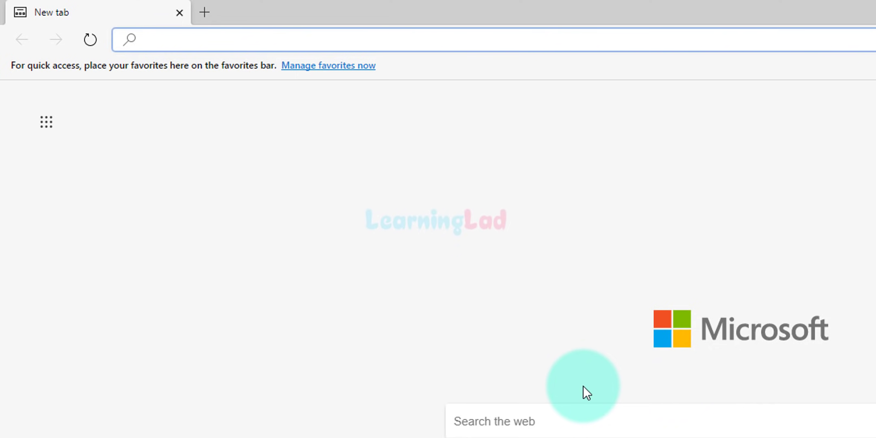
text(ming)
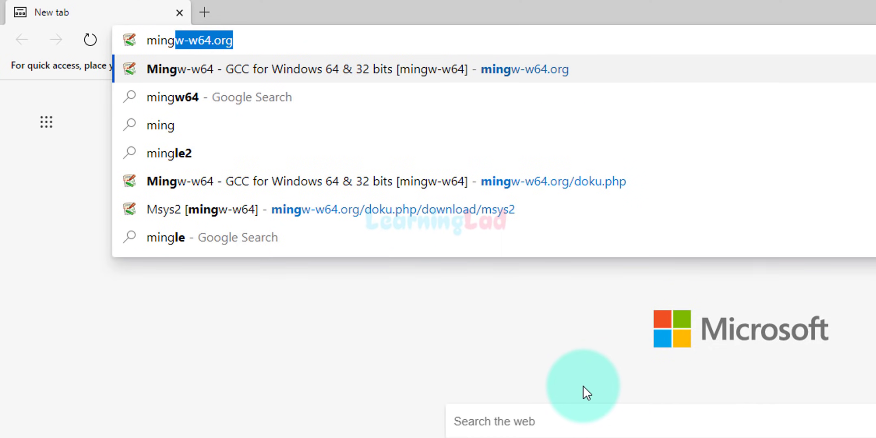
text(w-w)
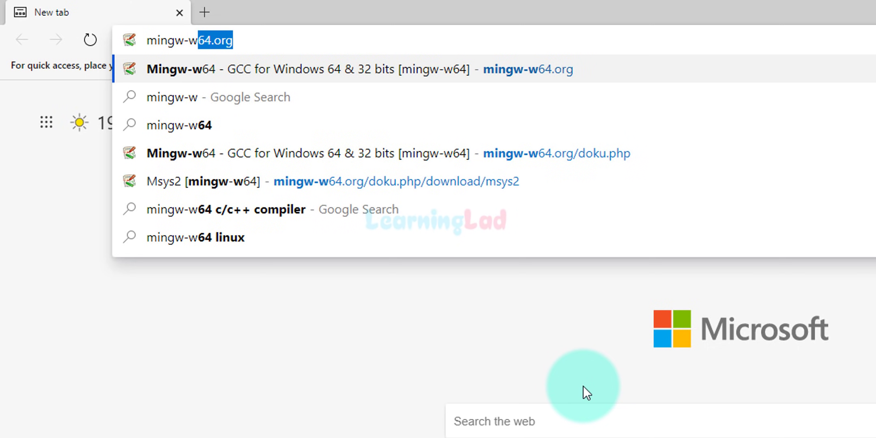
key(Right)
key(Return)
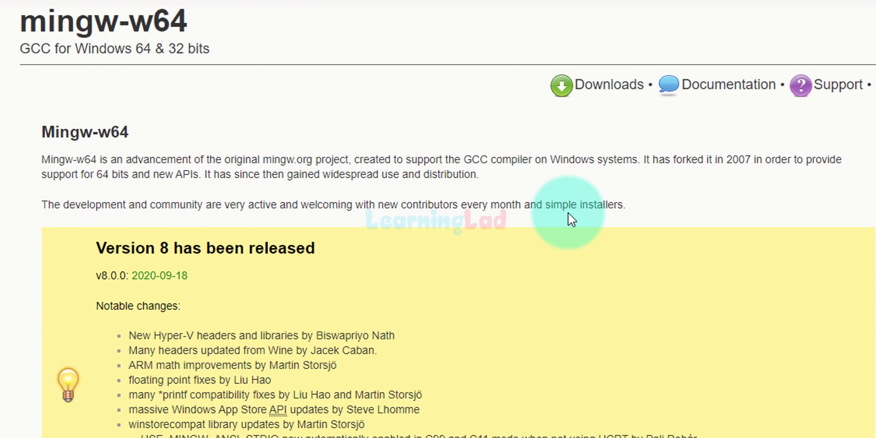
Step: From the Mingw-w64 downloads list of pre-built toolchains, open the Msys2 entry and follow its GitHub installation link
click(611, 93)
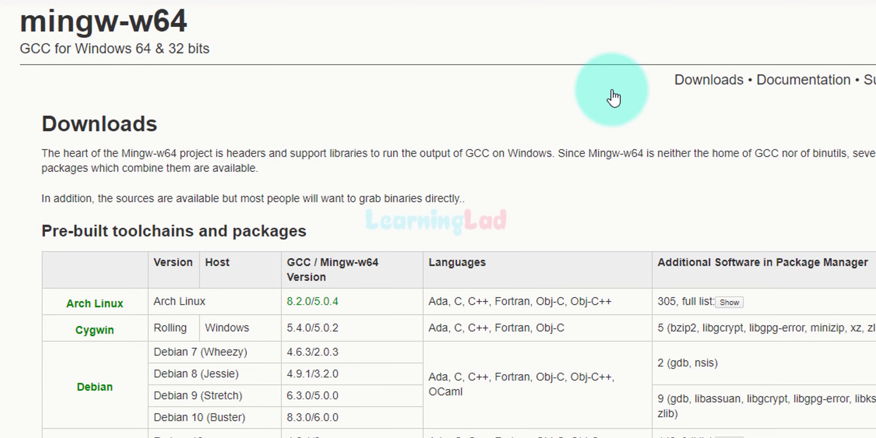
scroll(248, 313, down, 6)
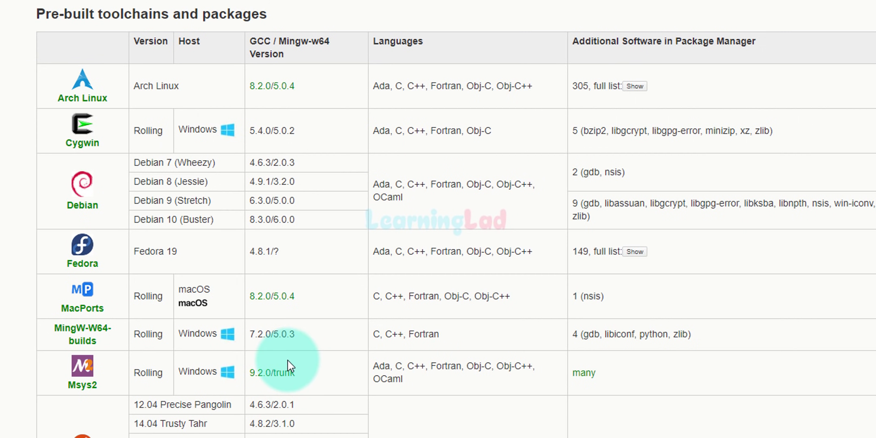
click(83, 385)
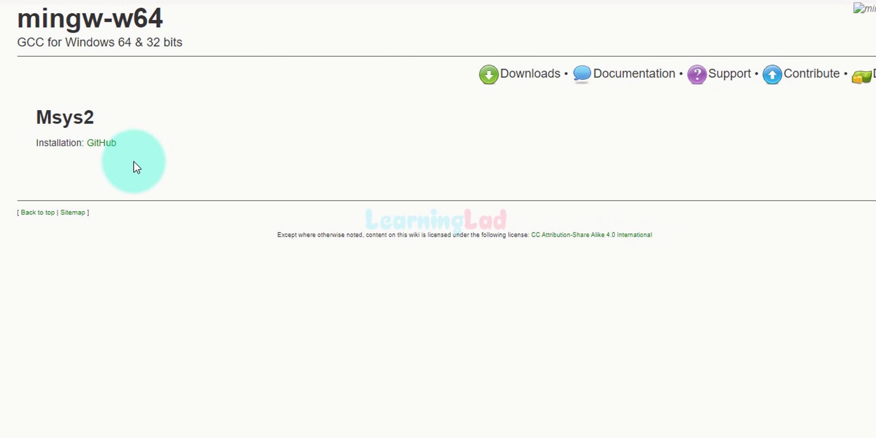
click(106, 145)
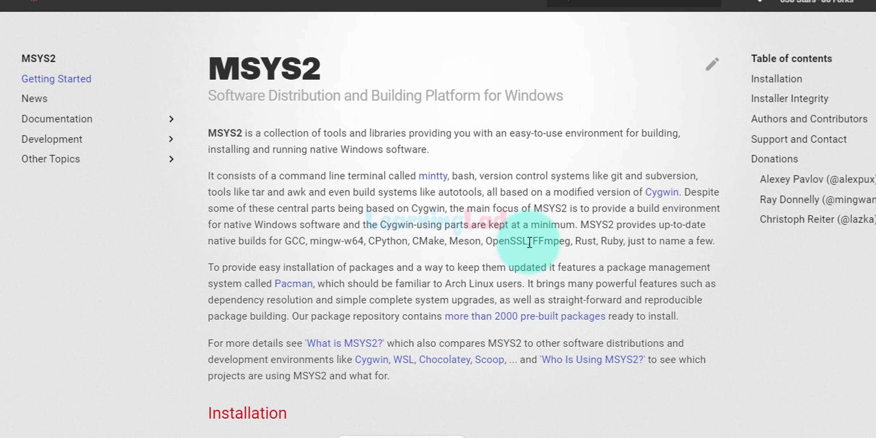
Step: Review the MSYS2 installation instructions, including the installer download, setup wizard steps, and pacman update and toolchain commands
scroll(529, 243, down, 2)
scroll(529, 243, down, 2)
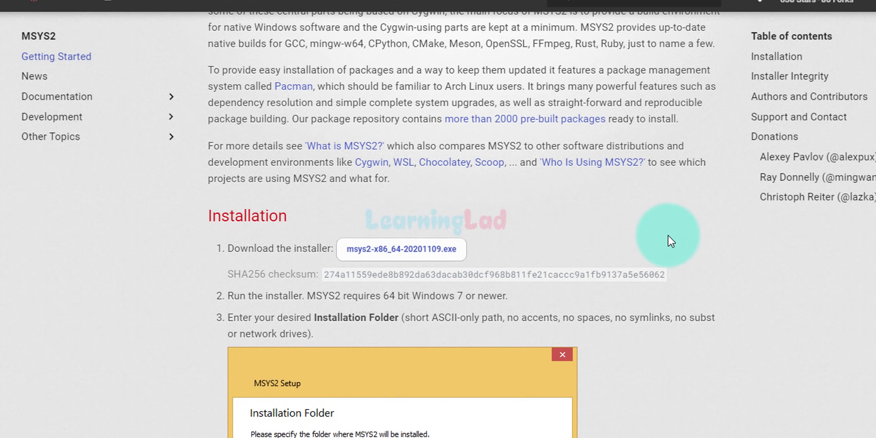
scroll(667, 235, down, 20)
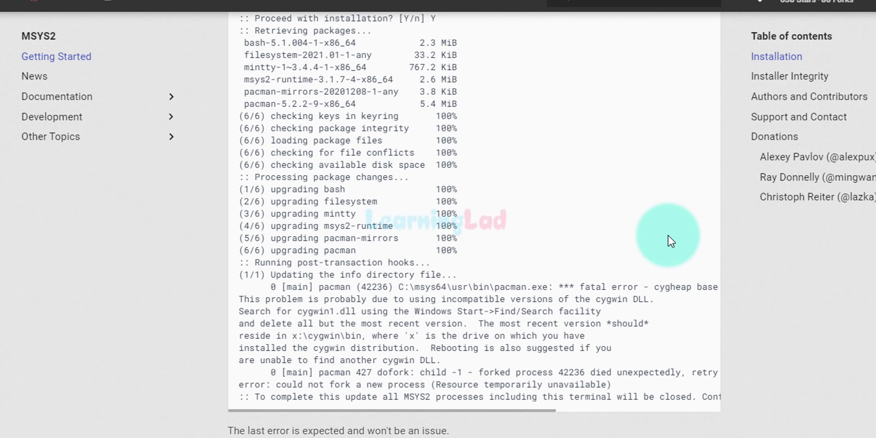
scroll(667, 235, up, 20)
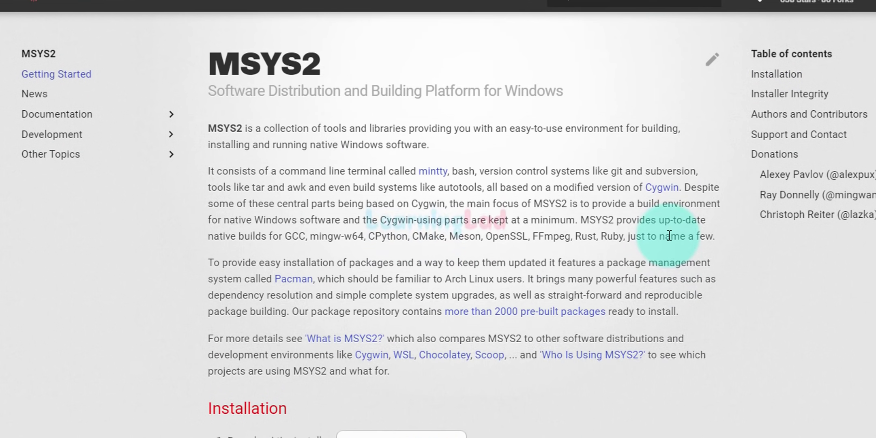
scroll(289, 381, down, 2)
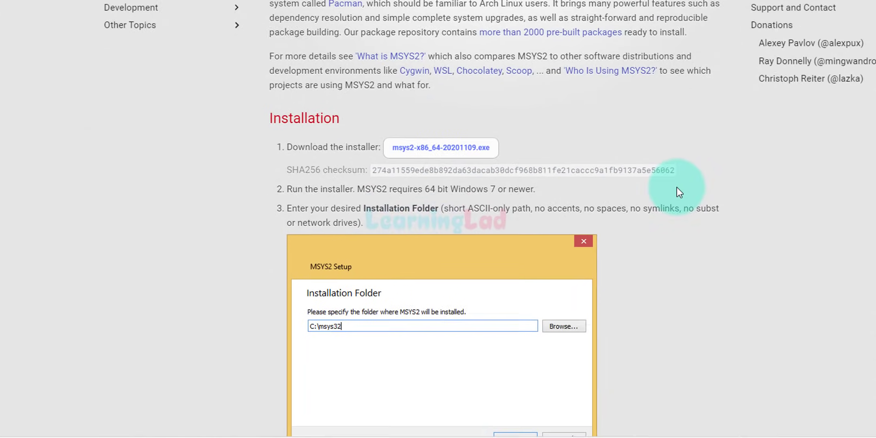
scroll(730, 227, down, 5)
scroll(649, 227, down, 2)
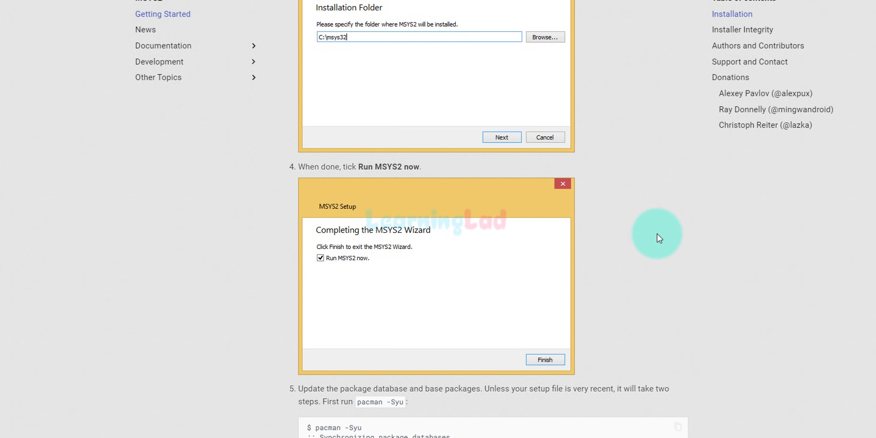
scroll(657, 233, down, 10)
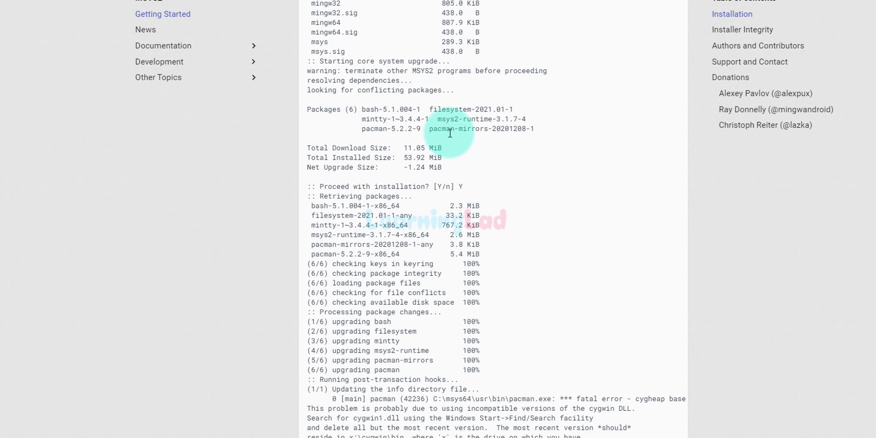
scroll(450, 133, up, 3)
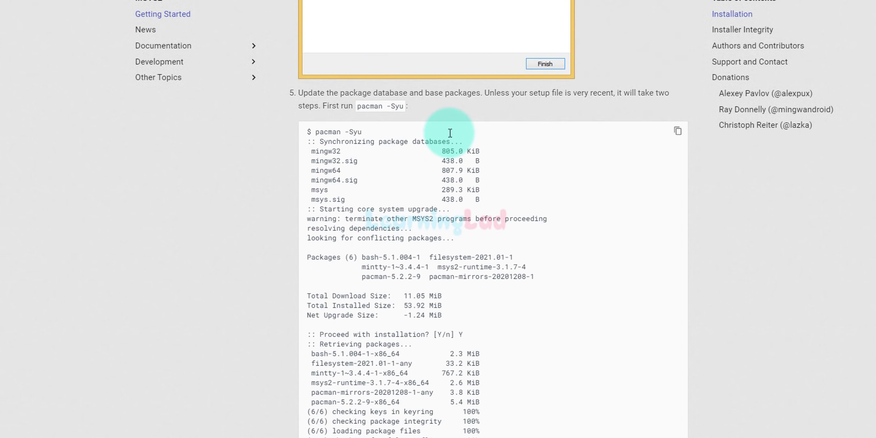
scroll(450, 133, down, 12)
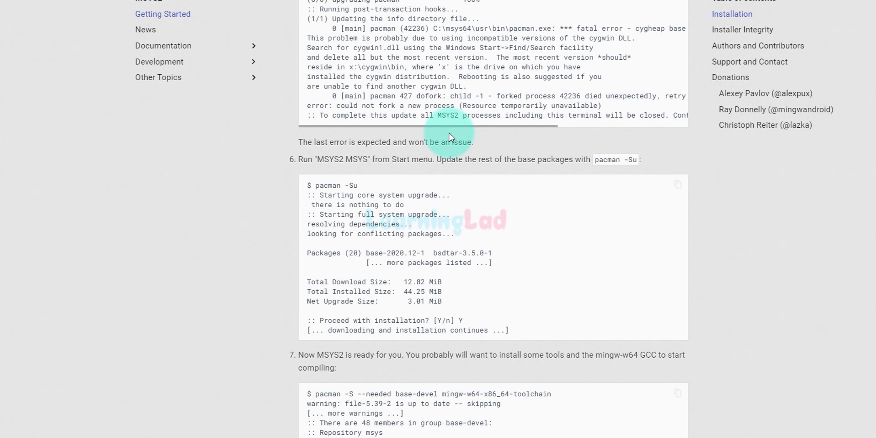
scroll(449, 134, down, 6)
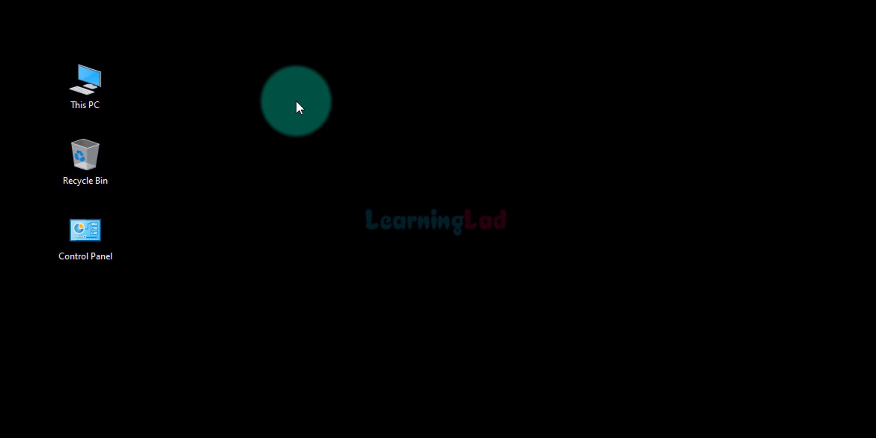
double_click(92, 83)
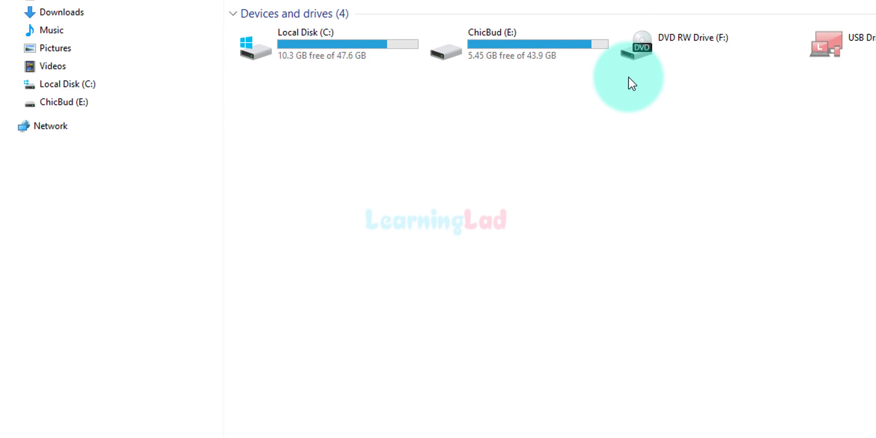
click(100, 12)
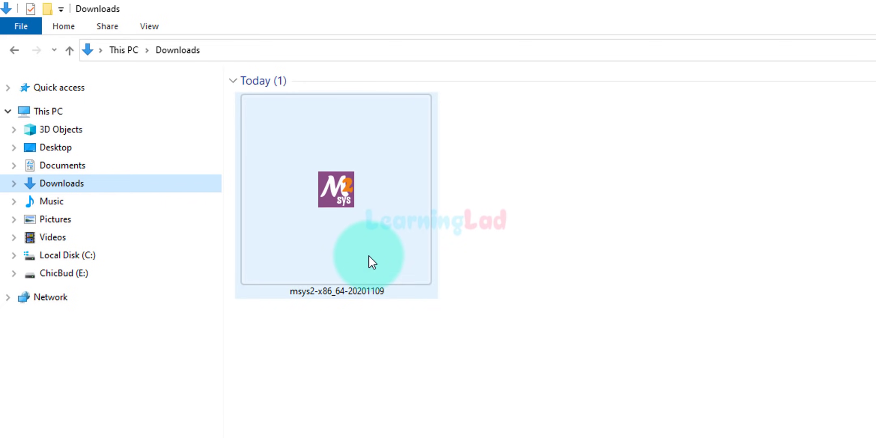
double_click(370, 257)
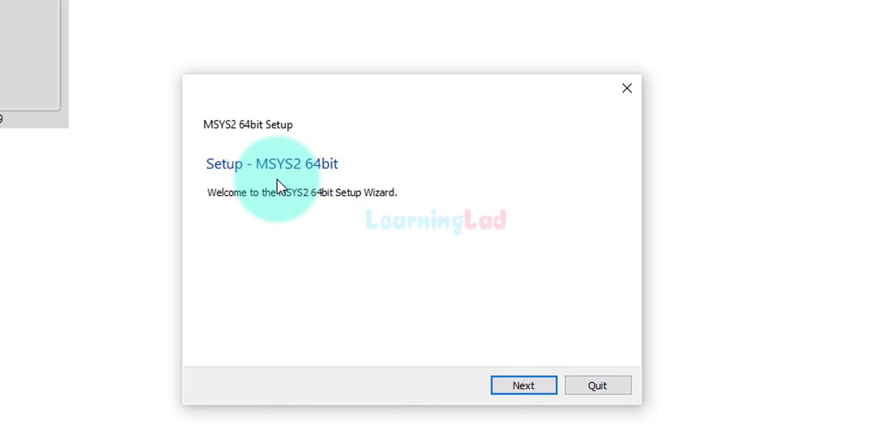
Step: Start installing MSYS2 64bit into C:\msys64 with the Start Menu shortcut folder MSYS2 64bit
click(523, 384)
click(280, 215)
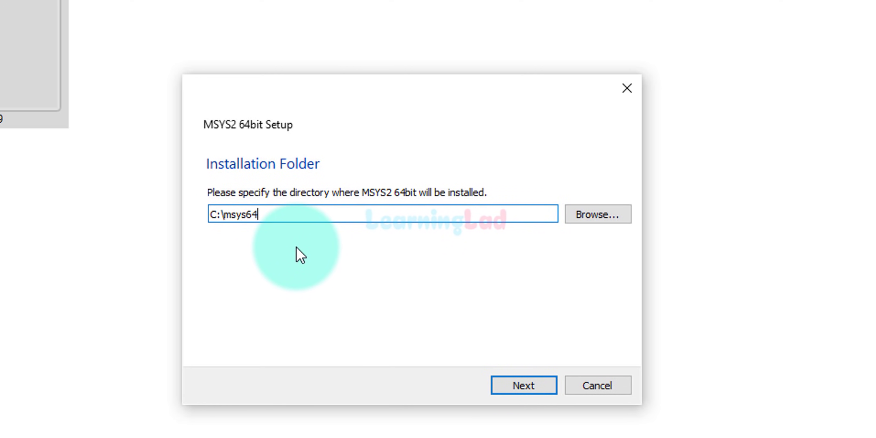
click(541, 386)
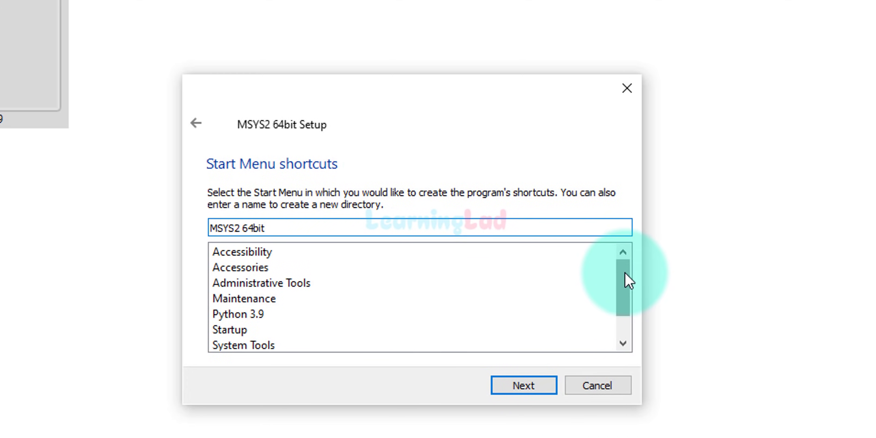
drag(625, 273, 627, 214)
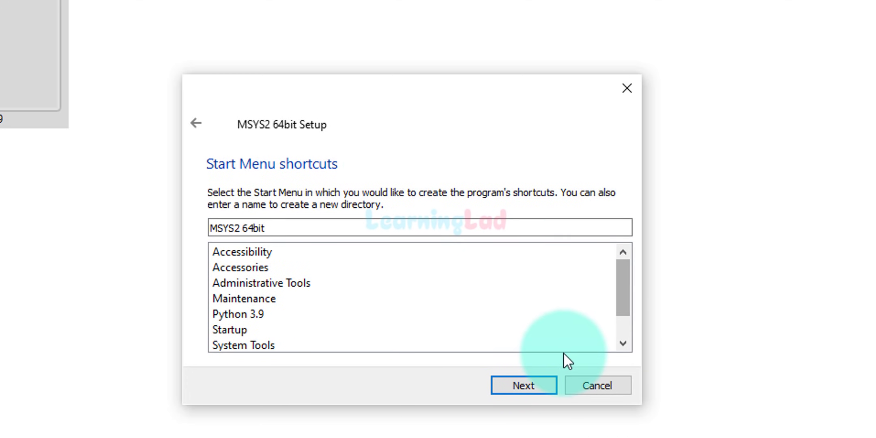
click(536, 388)
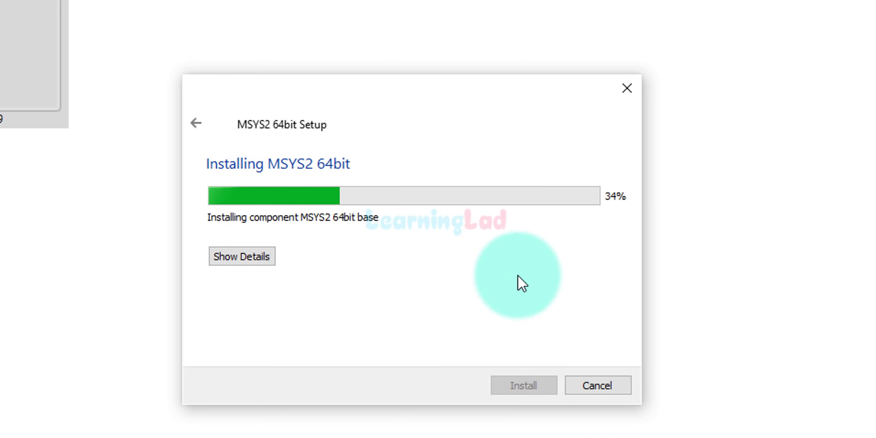
Step: Show the installation details and finish the setup wizard with Run MSYS2 64bit now enabled
click(270, 262)
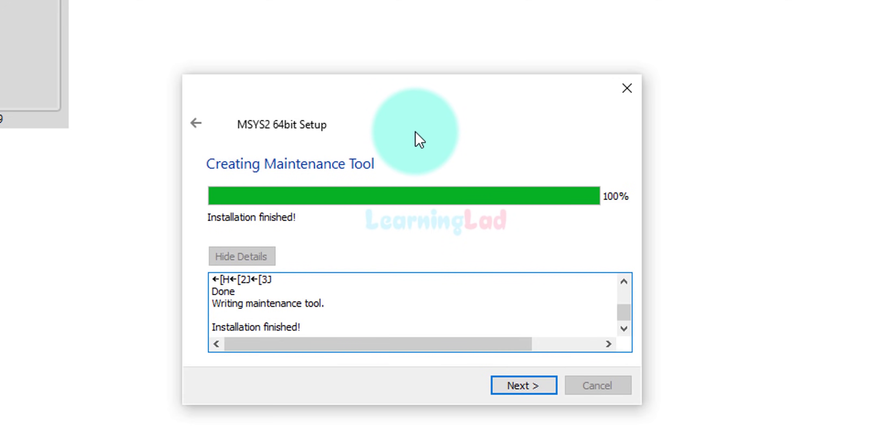
click(528, 387)
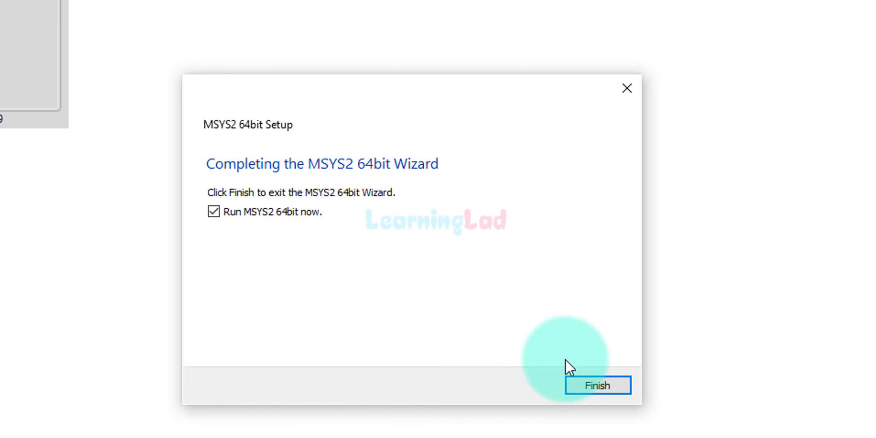
click(598, 385)
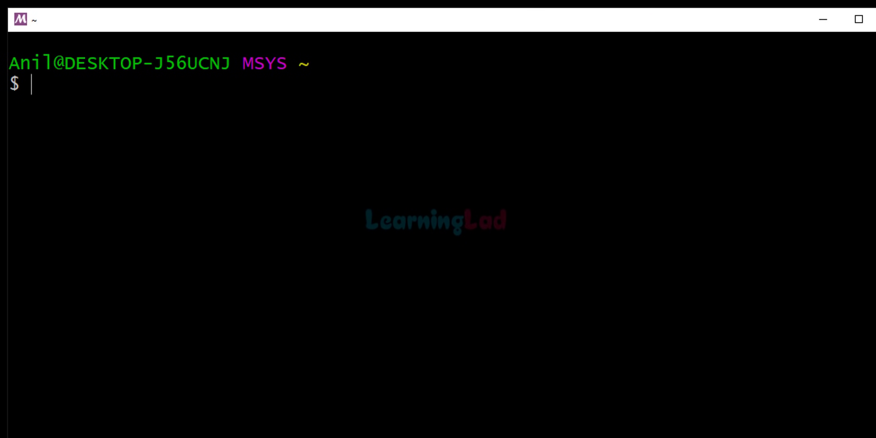
Step: Maximize the MSYS2 terminal and update the package database and base packages with pacman -Syu, answering y to both the installation and terminal-closing prompts
click(858, 19)
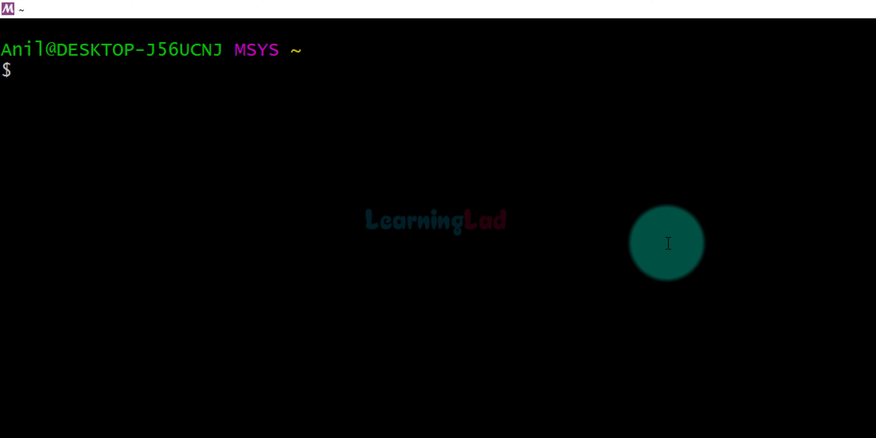
text(pacman )
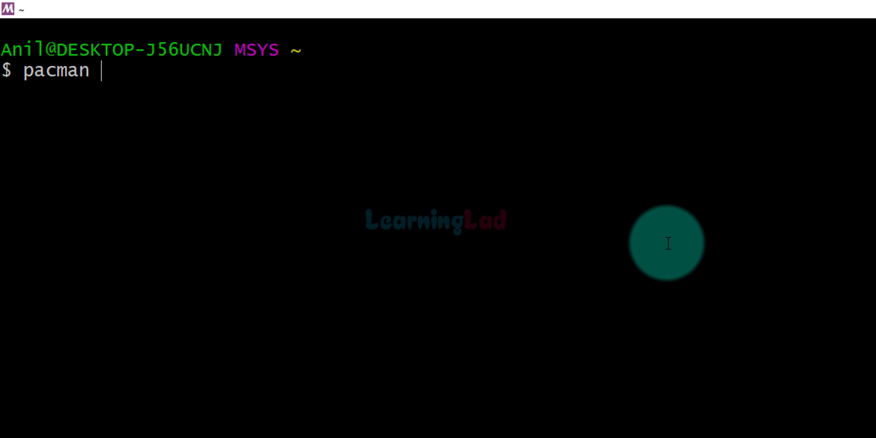
text(-Syu)
key(Return)
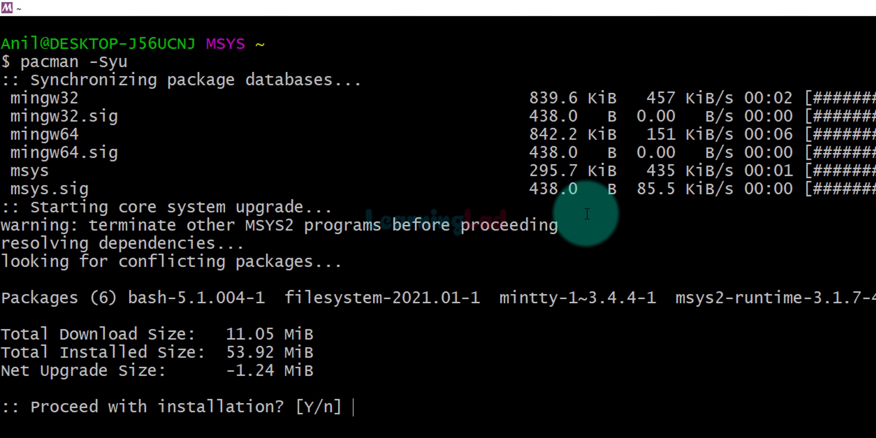
text(y)
key(Return)
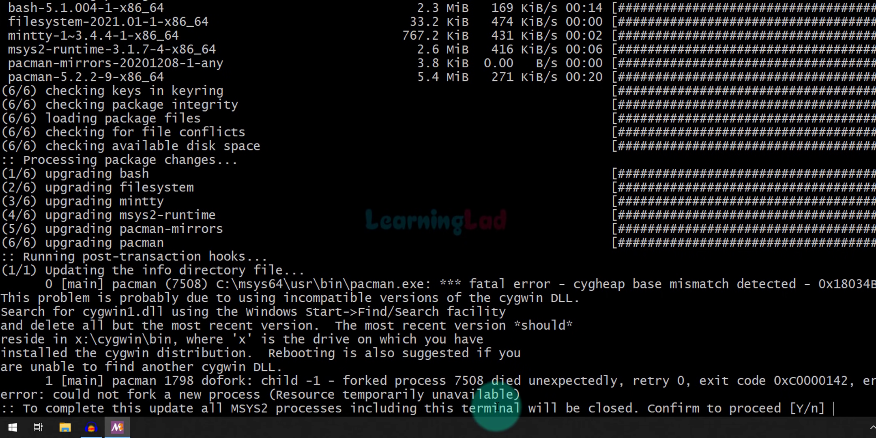
text(y)
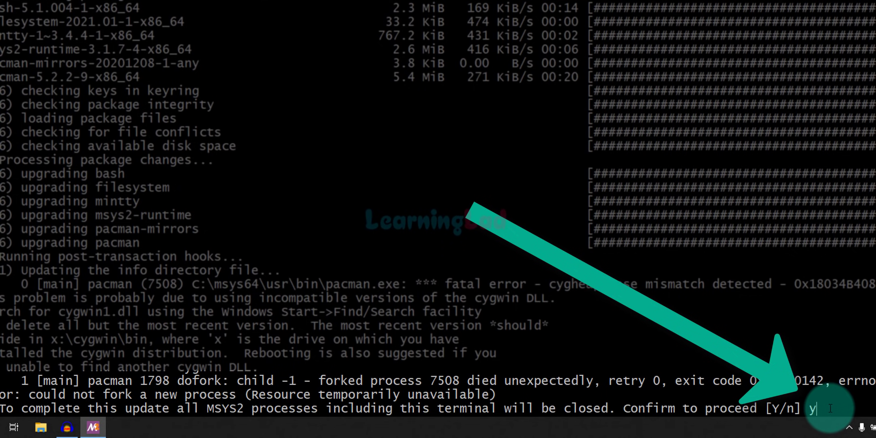
key(Return)
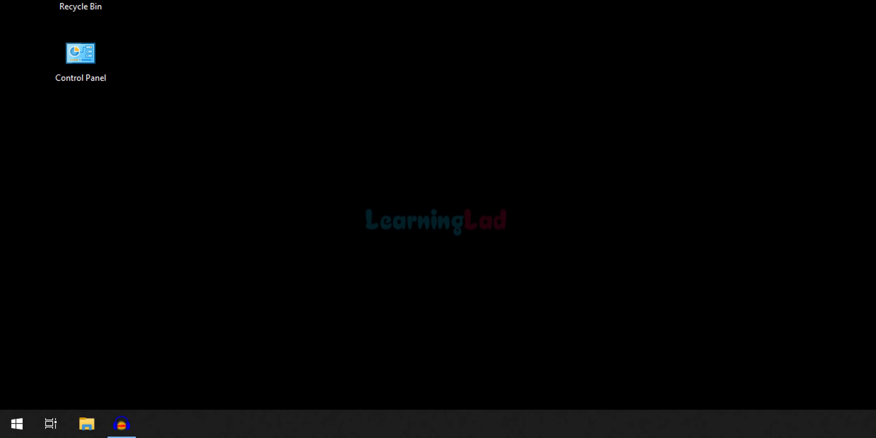
Step: Open the MSYS2 MSYS terminal from the MSYS2 64bit program folder
click(3, 428)
scroll(58, 285, down, 5)
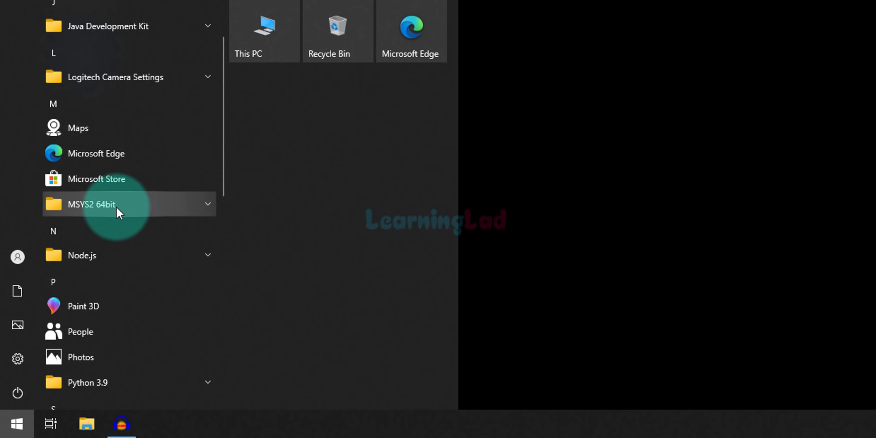
click(142, 205)
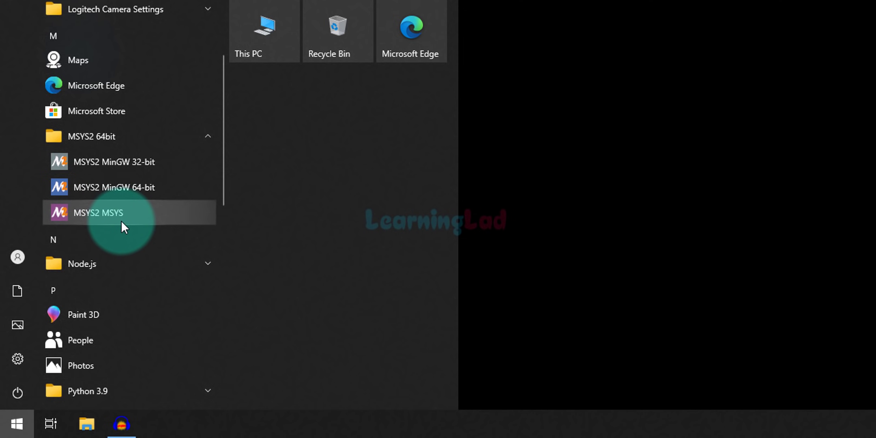
click(149, 219)
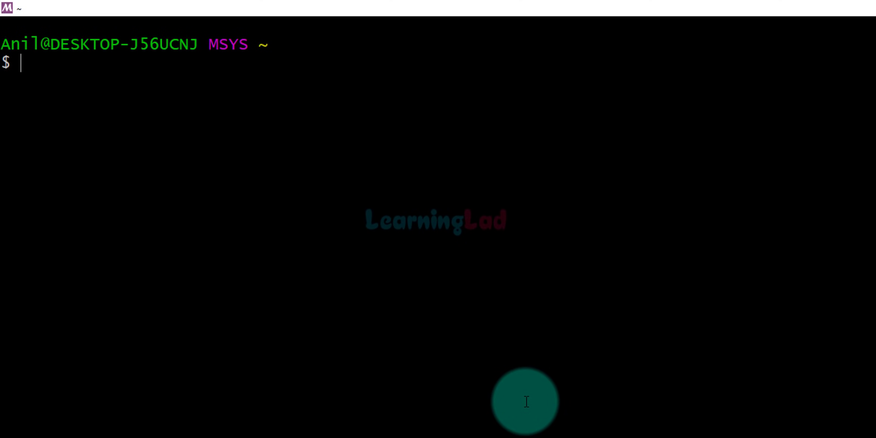
Step: Upgrade the remaining MSYS2 packages with pacman -Su, answering y to the installation prompt
text(pacman)
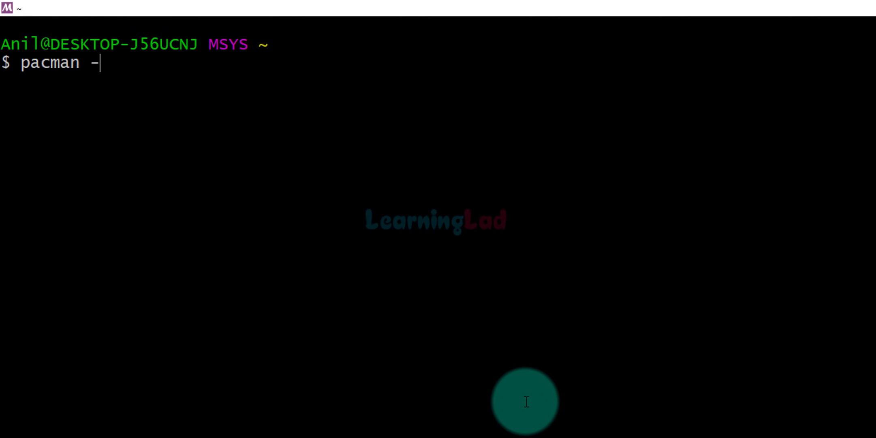
text( -Su)
key(Return)
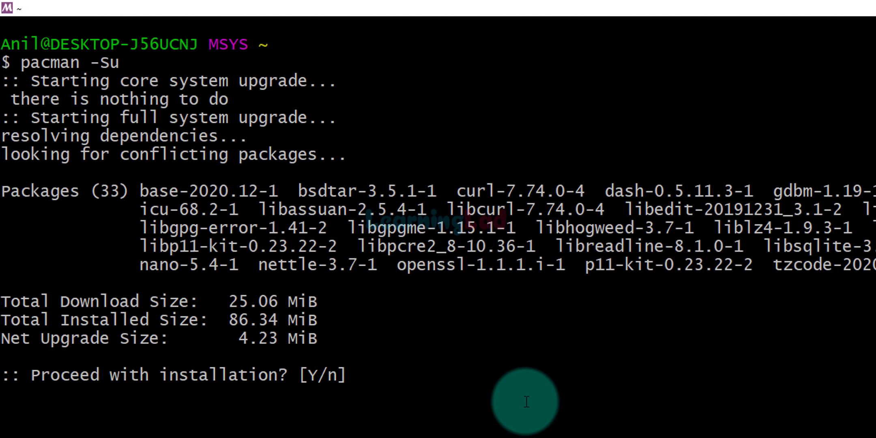
text(y)
key(Return)
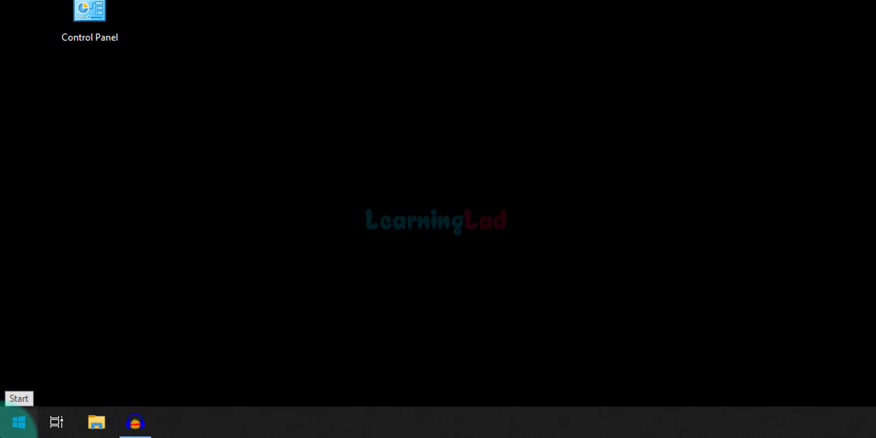
Step: Open the MSYS2 MinGW 64-bit terminal from the MSYS2 64bit program folder
click(19, 422)
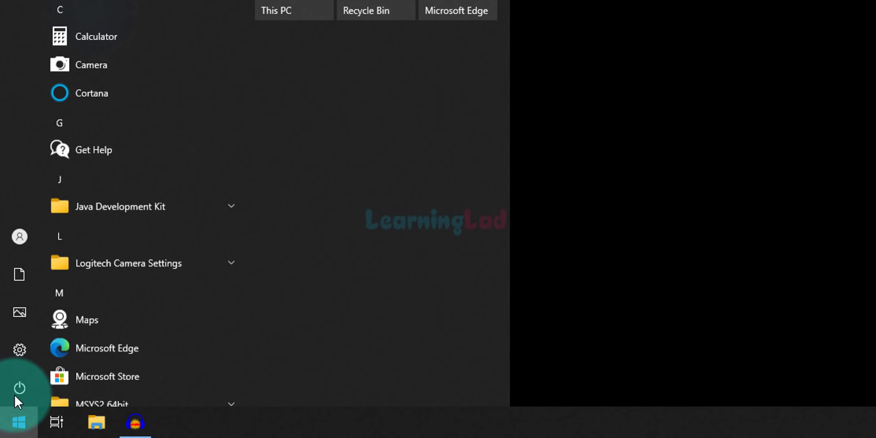
scroll(135, 171, down, 3)
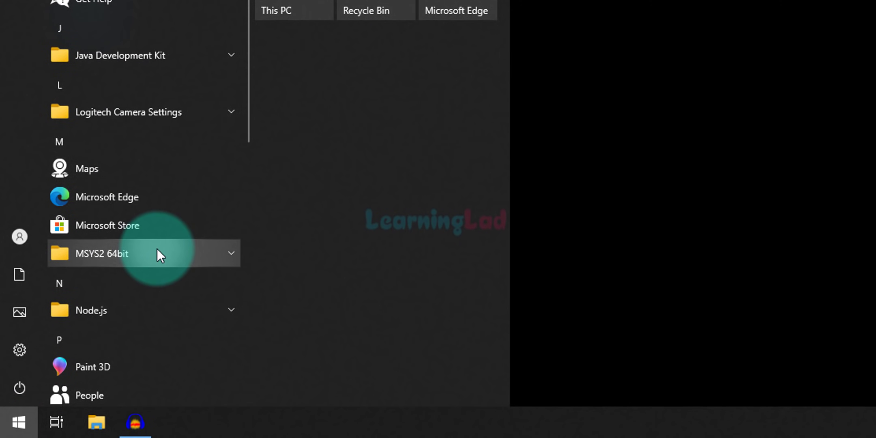
scroll(156, 249, down, 2)
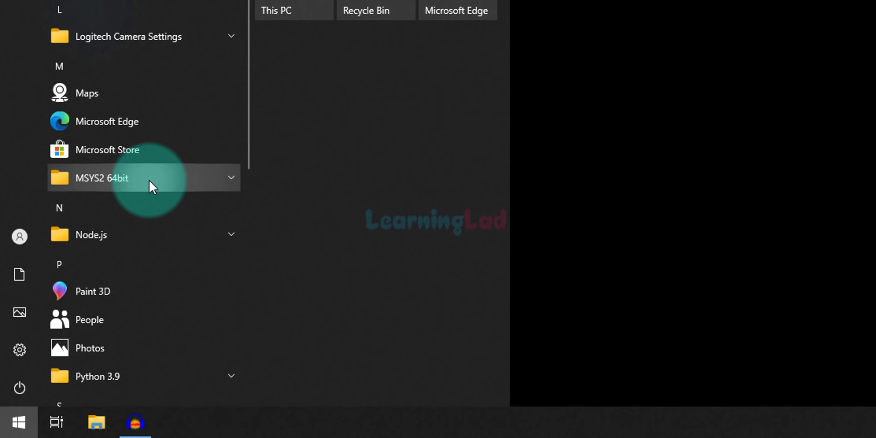
click(149, 180)
scroll(148, 180, down, 2)
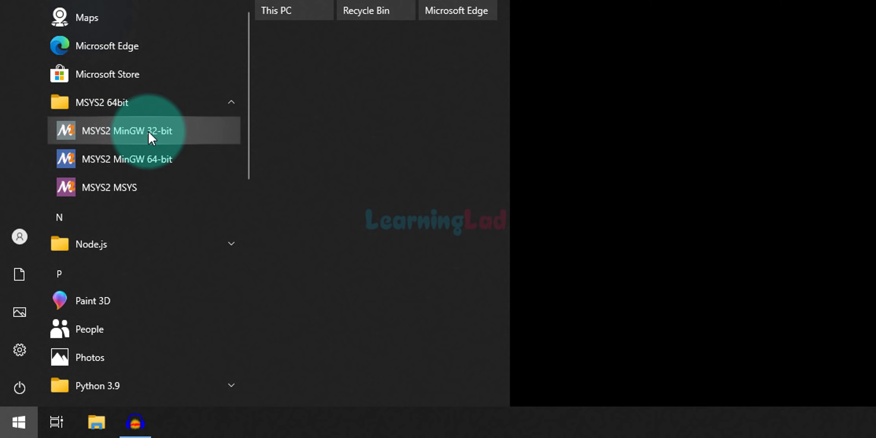
click(198, 161)
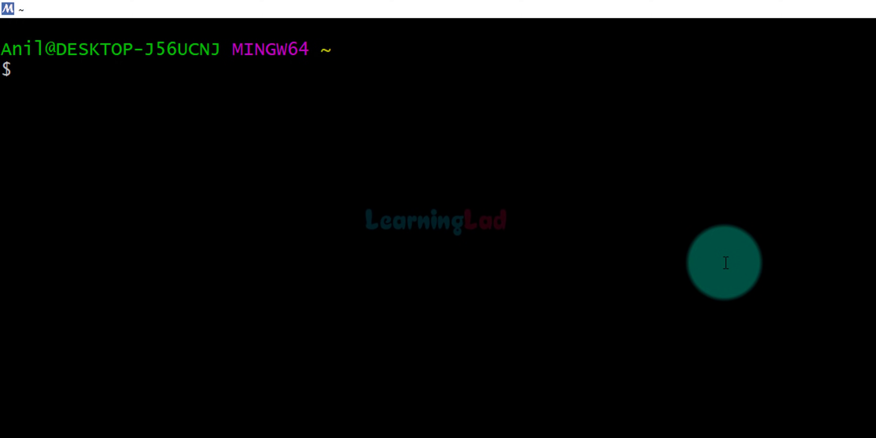
Step: Search the package repositories for GCC packages with pacman -Ss gcc
text(pacman)
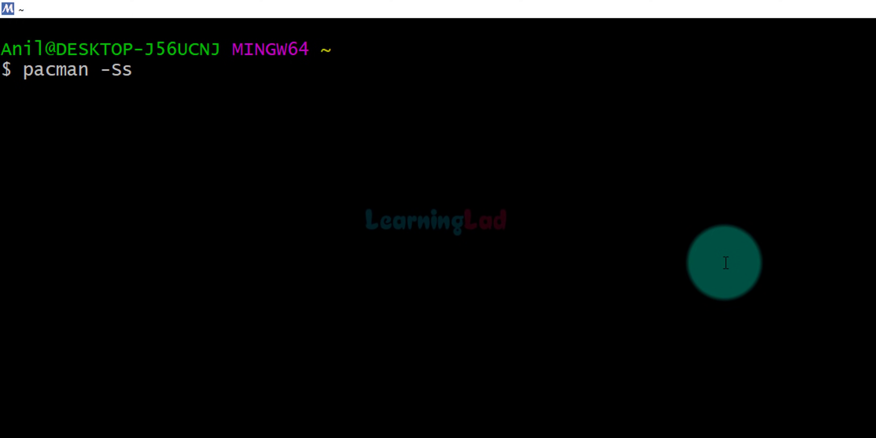
text(-Ss gcc)
key(Return)
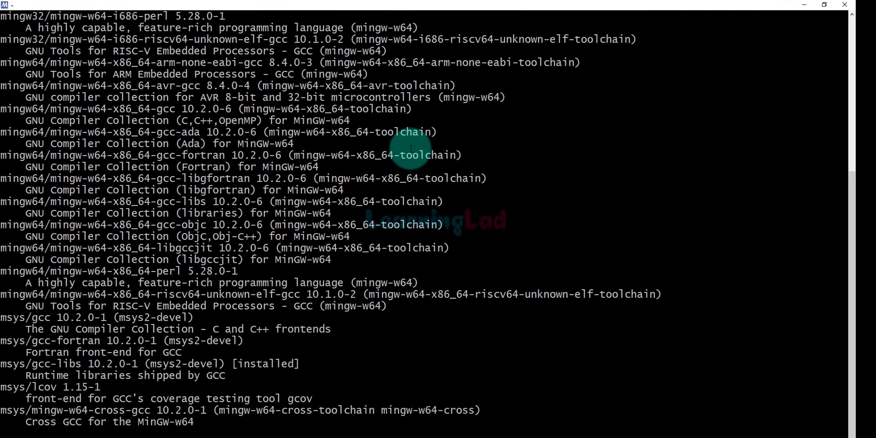
Step: Examine the package list, comparing the mingw32 and mingw64 entries and the GCC variants for Ada, Objective-C and C/C++
scroll(356, 153, up, 7)
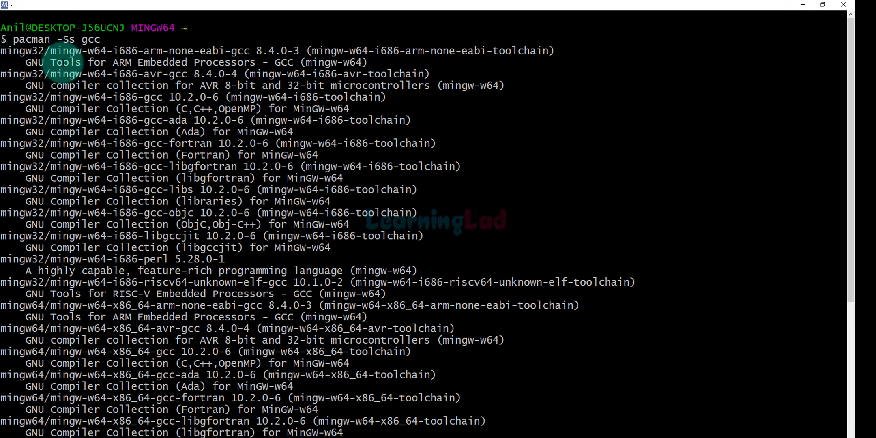
drag(45, 52, 6, 54)
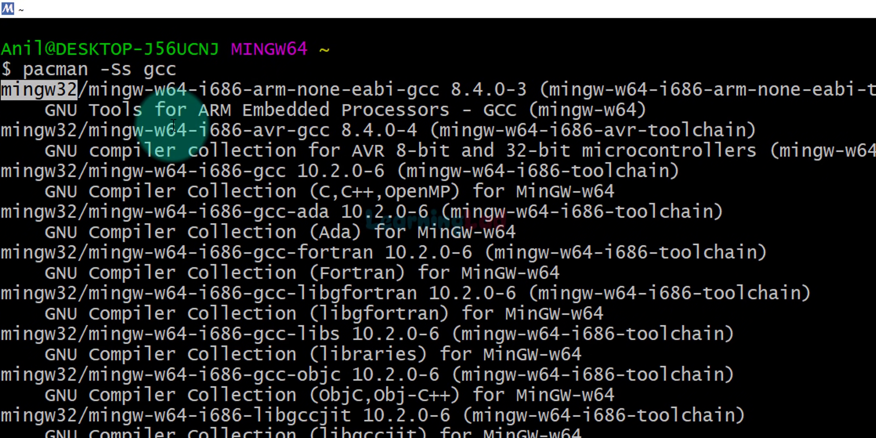
scroll(187, 235, down, 4)
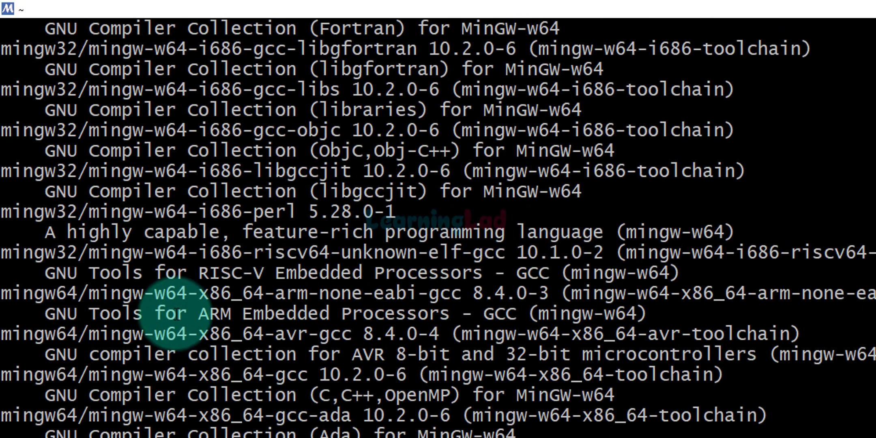
scroll(60, 356, down, 3)
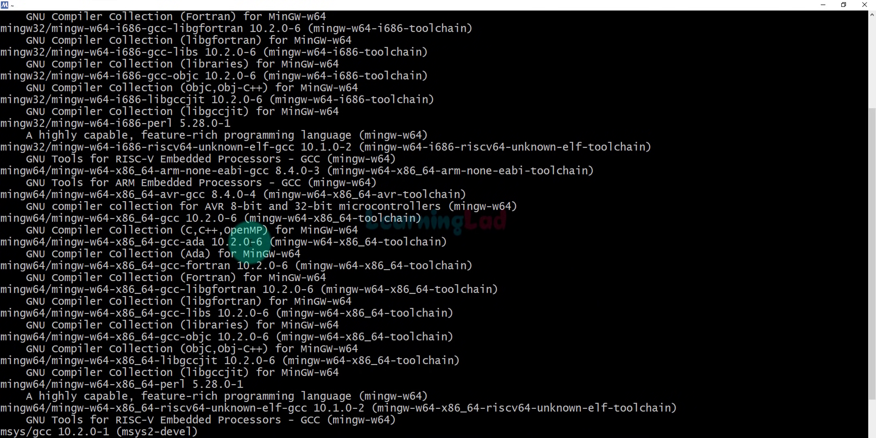
drag(211, 254, 156, 254)
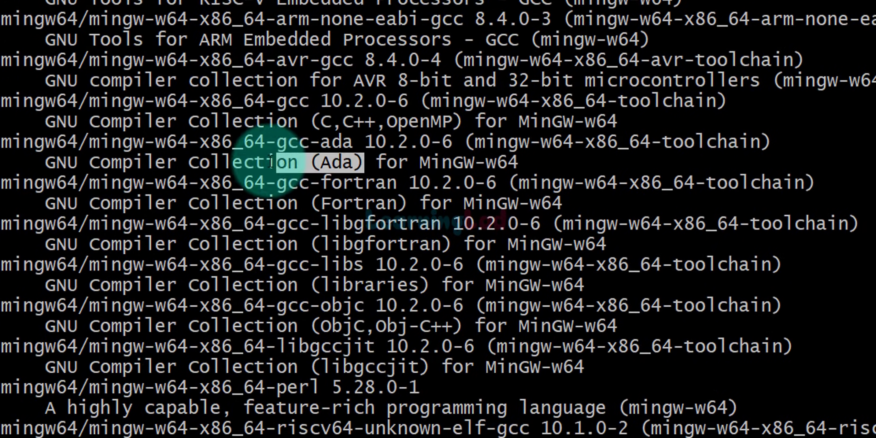
drag(271, 162, 4, 142)
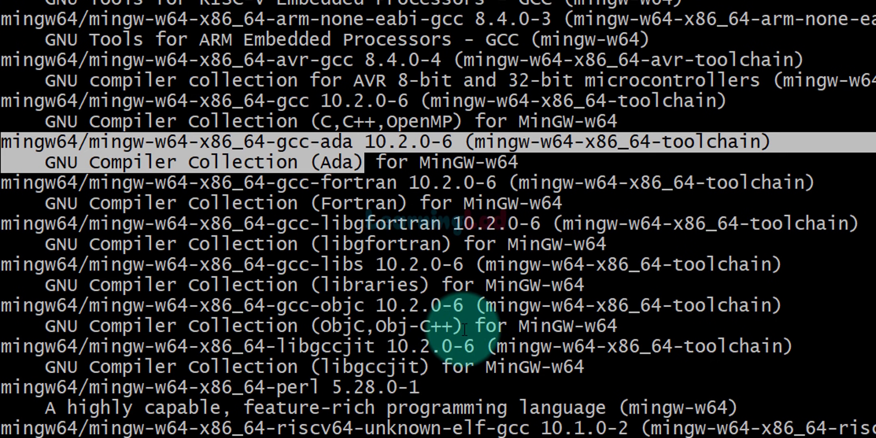
drag(462, 327, 2, 305)
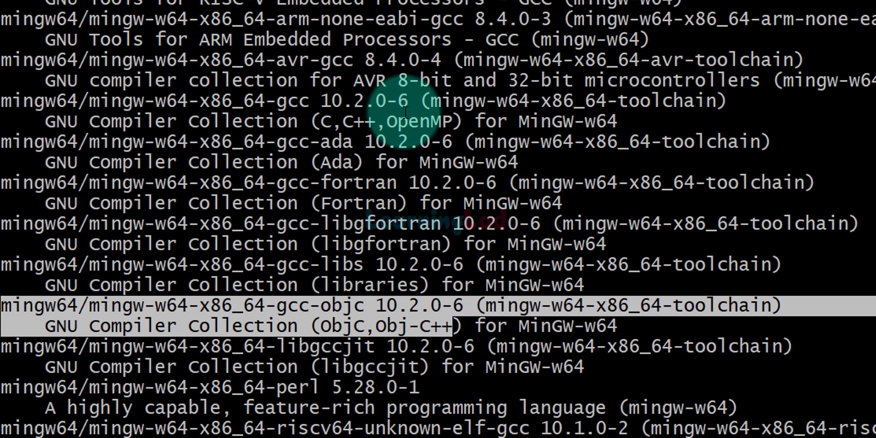
drag(323, 119, 18, 98)
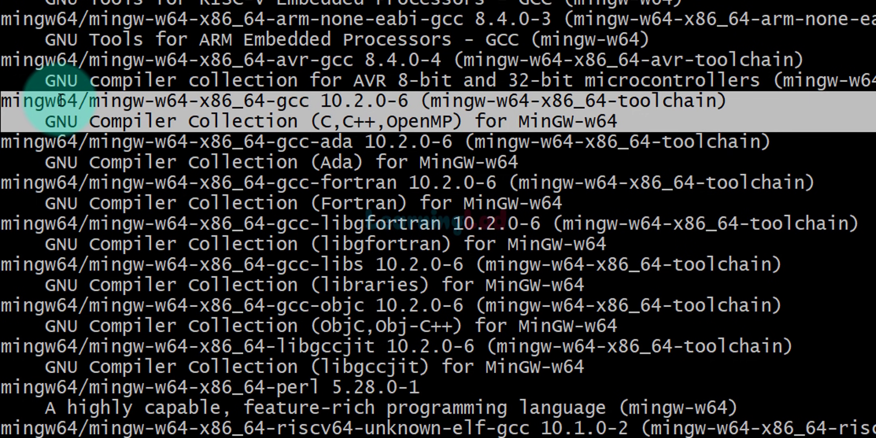
scroll(252, 117, up, 4)
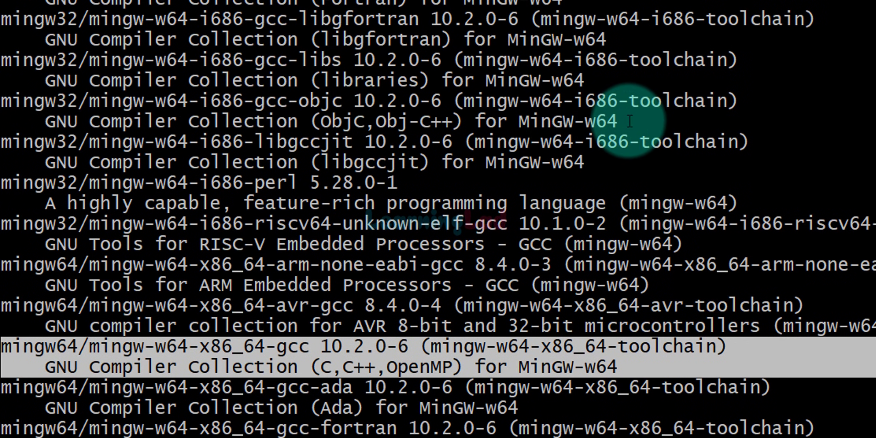
scroll(444, 56, up, 1)
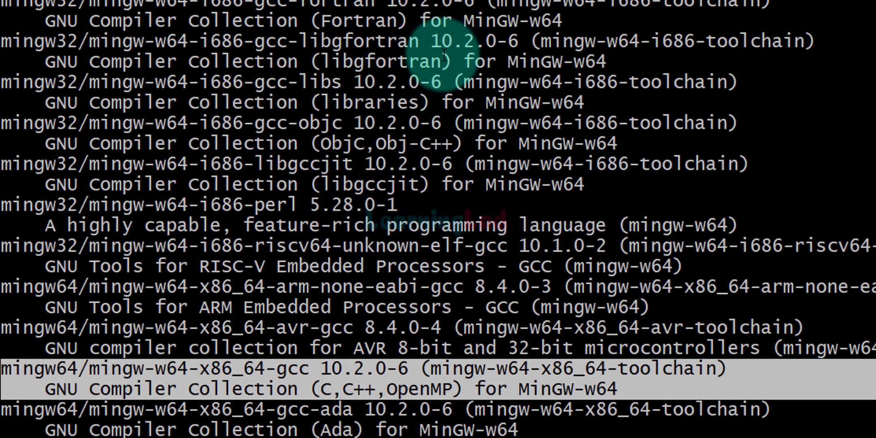
scroll(444, 55, up, 2)
drag(385, 73, 53, 61)
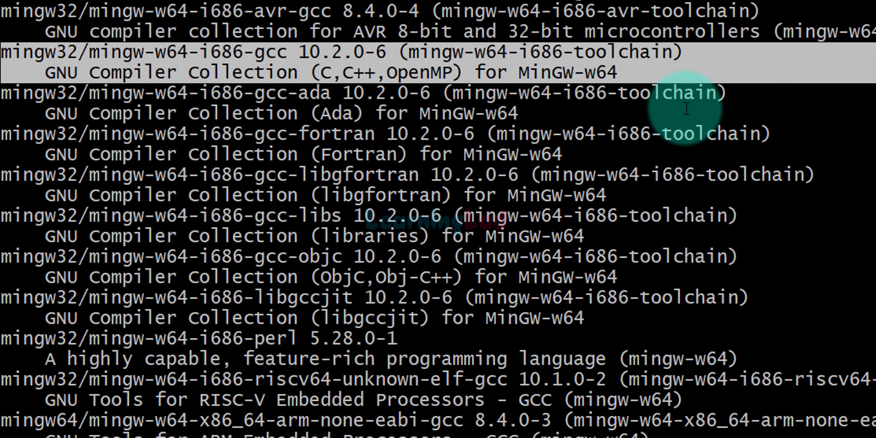
scroll(689, 110, down, 3)
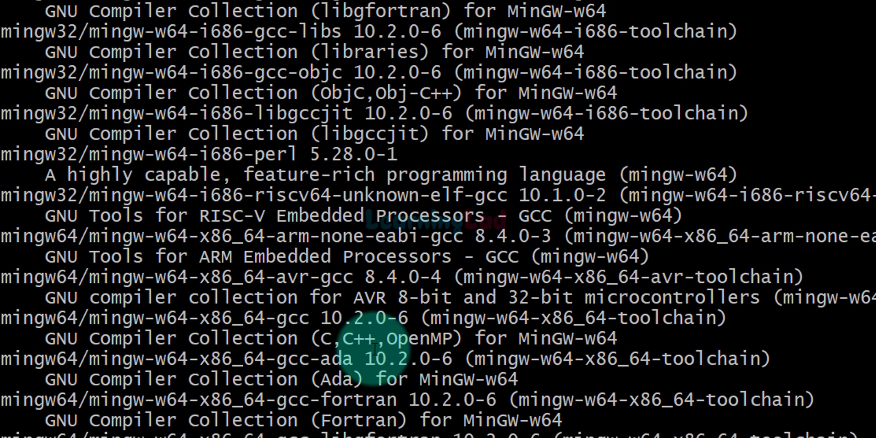
drag(625, 340, 30, 322)
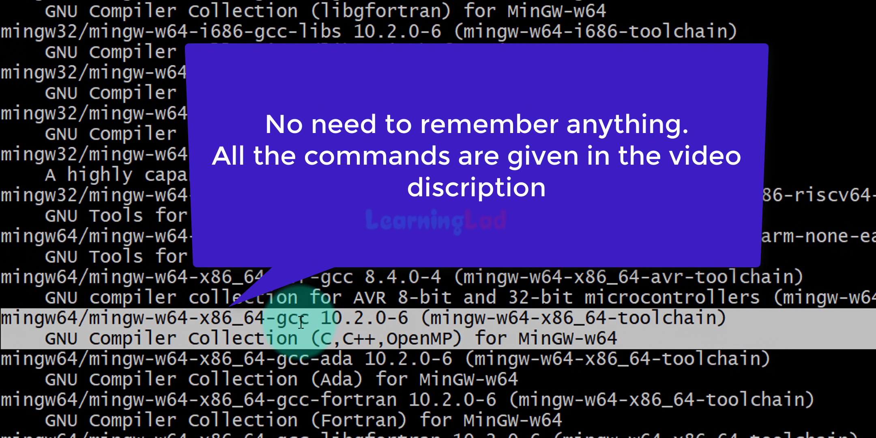
Step: Copy the package name mingw-w64-x86_64-gcc from the mingw64 C, C++, OpenMP entry in the search results
drag(307, 318, 90, 318)
key(ctrl+c)
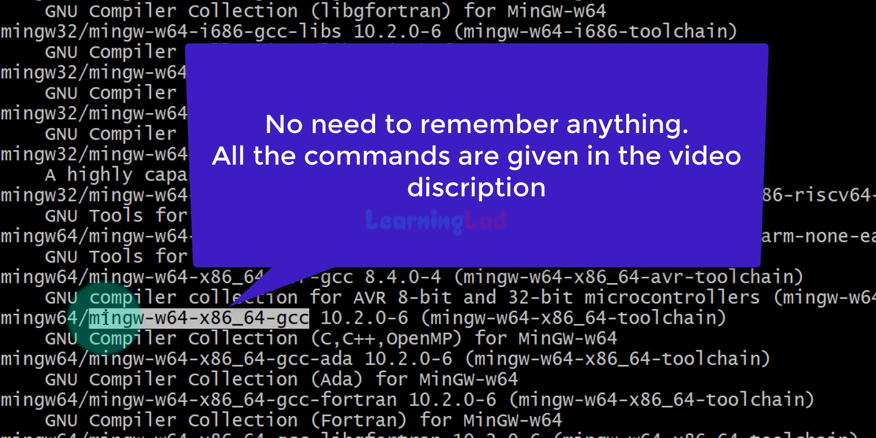
right_click(301, 319)
click(343, 350)
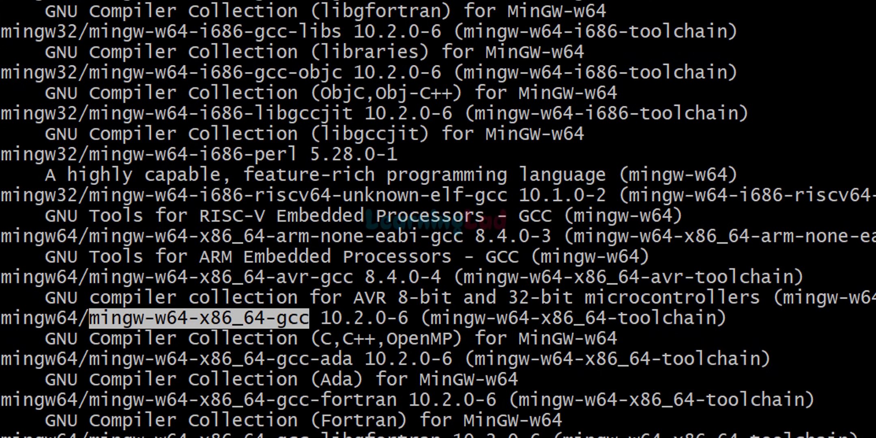
Step: Clear the search results from the terminal with the clear command
scroll(840, 284, up, 3)
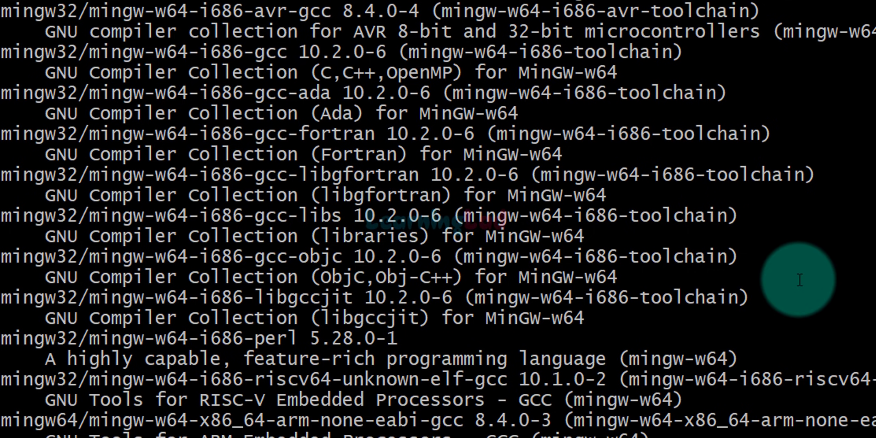
scroll(798, 277, down, 13)
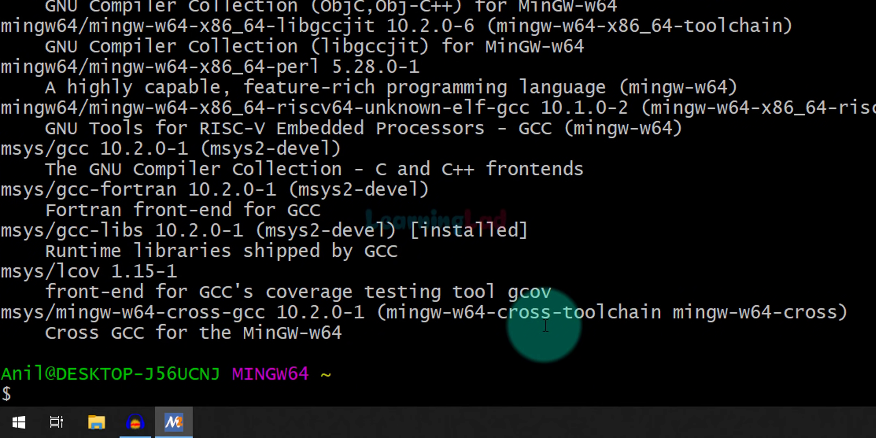
text(clear)
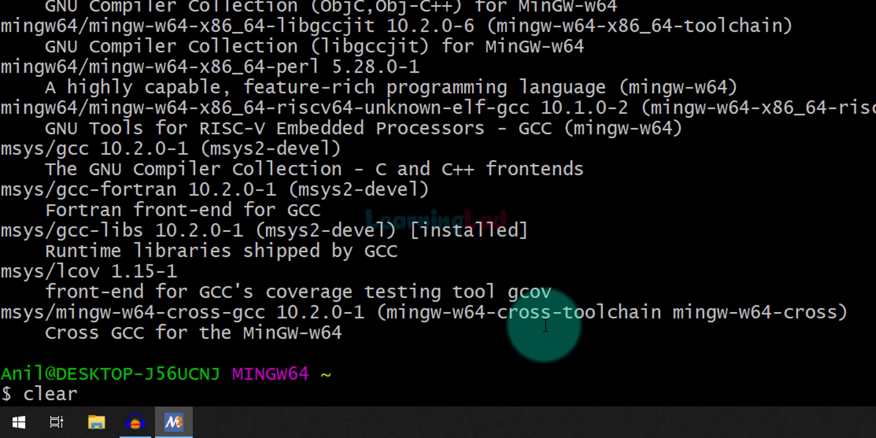
key(Return)
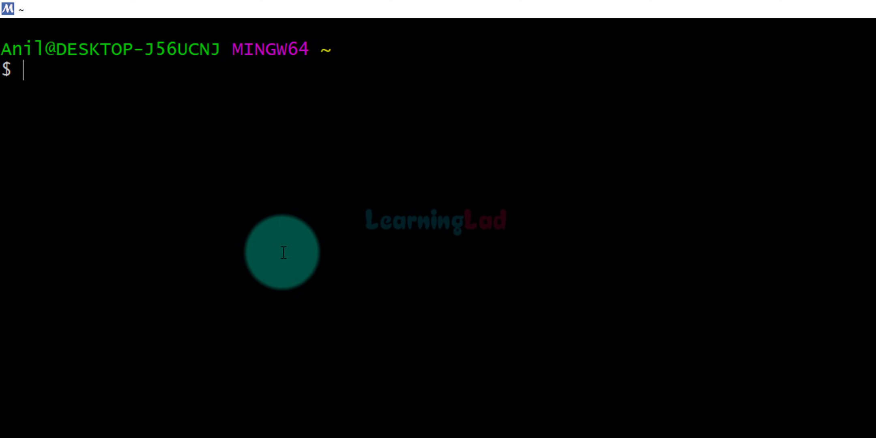
Step: Install the 64-bit GCC compiler with pacman -S mingw-w64-x86_64-gcc and accept the installation with y
text(pacma)
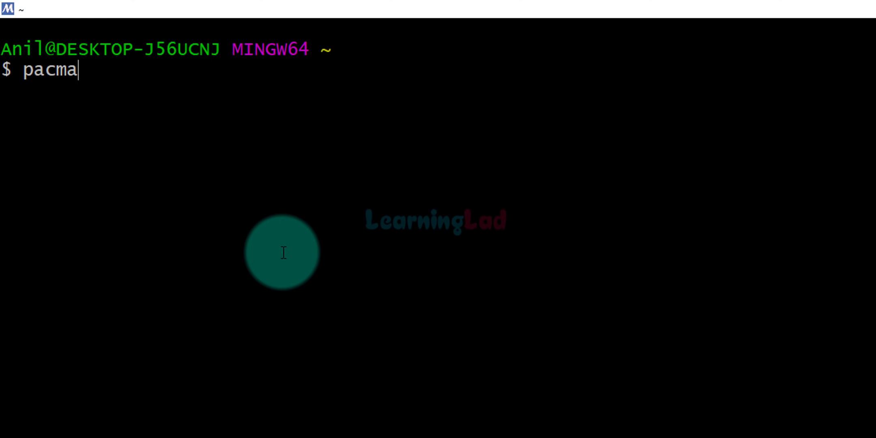
text(n -S)
right_click(213, 85)
click(264, 134)
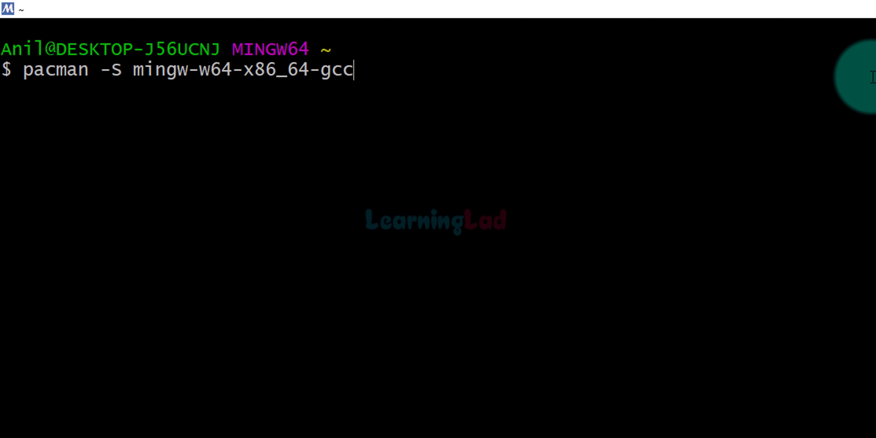
key(Return)
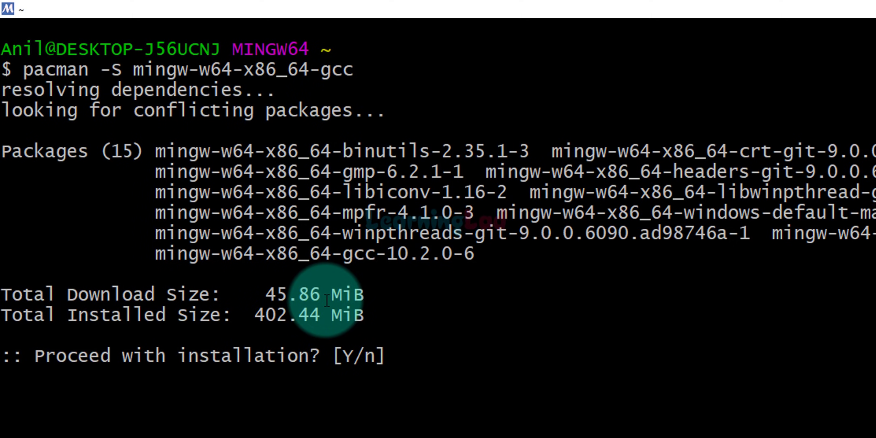
text(y)
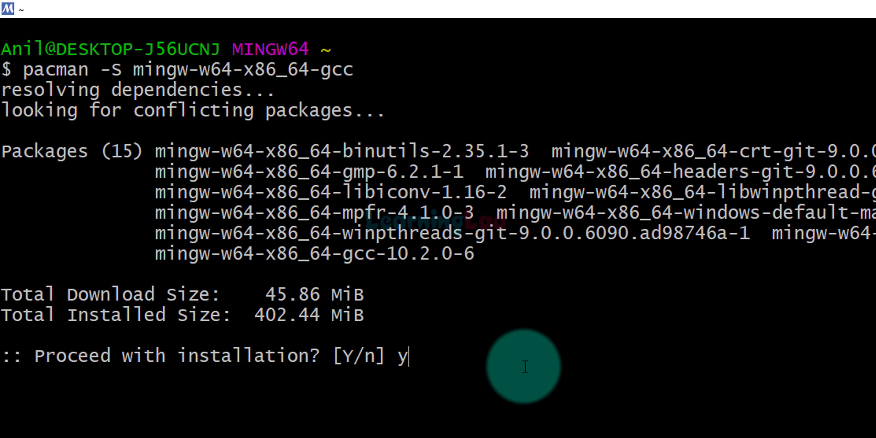
key(Return)
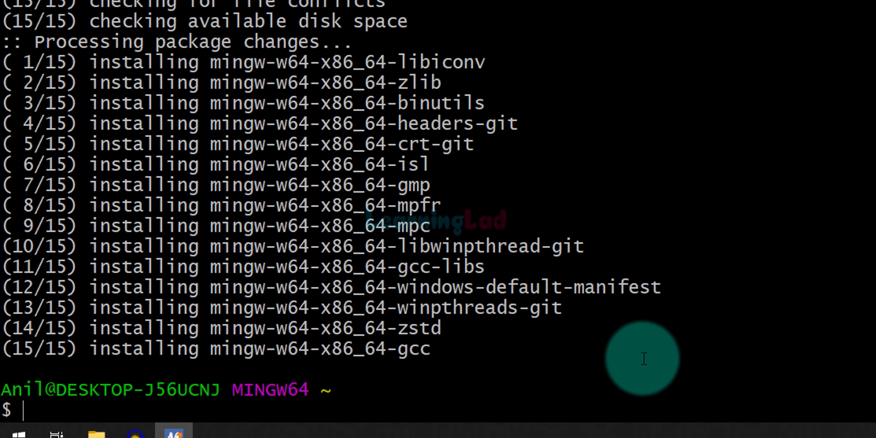
Step: Clear the GCC installation output from the terminal with the clear command
text(clea)
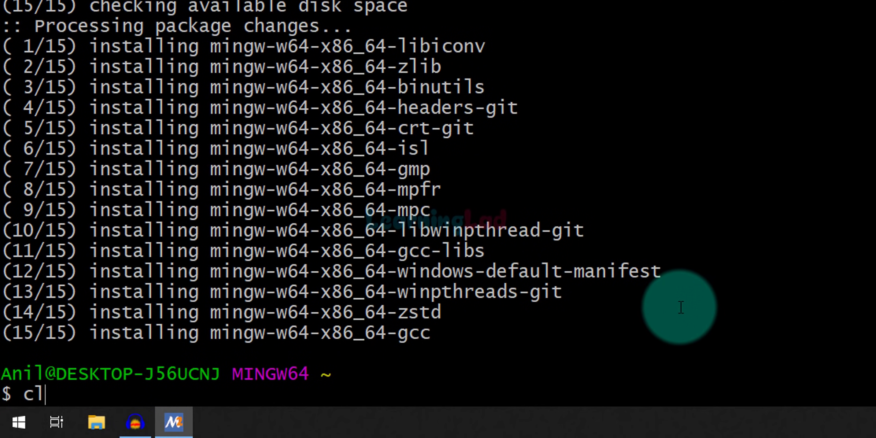
text(r)
key(Return)
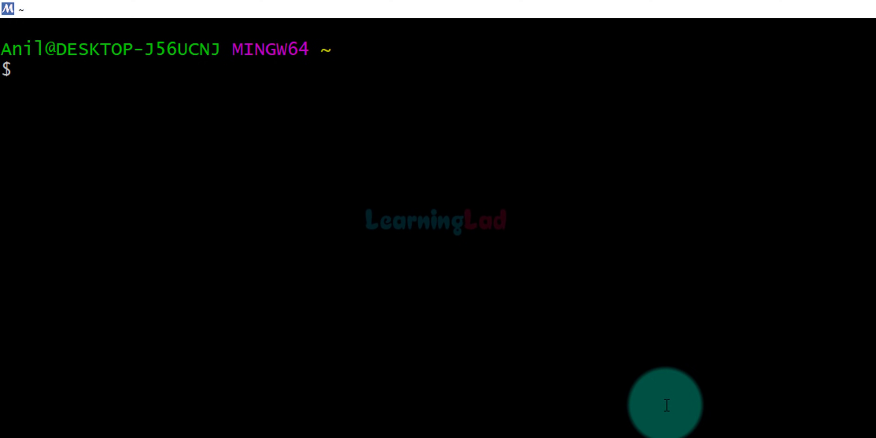
Step: Check the installed C and C++ compiler versions with gcc --version and g++ --version
text(gcc --version)
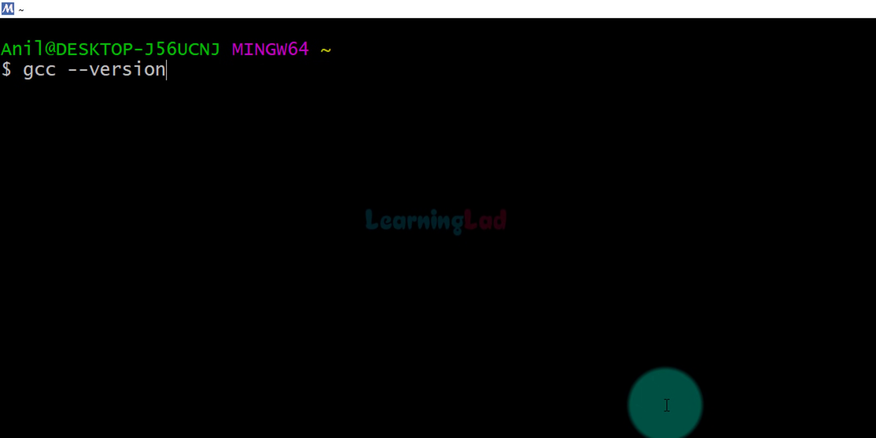
key(Return)
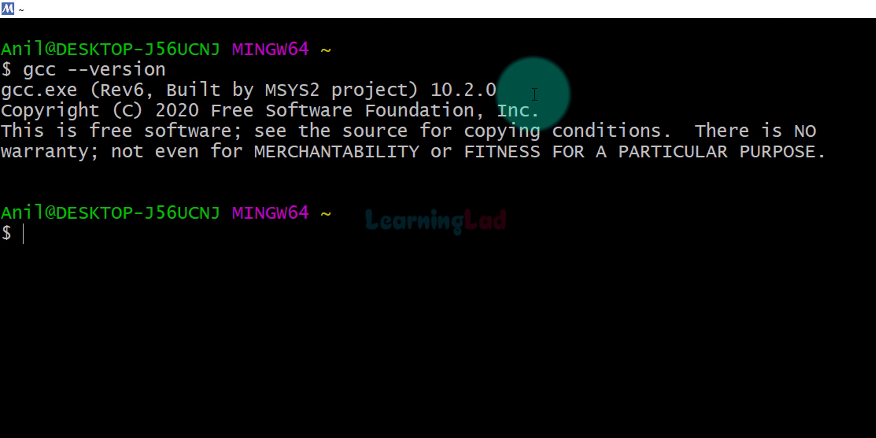
text(g++ --version)
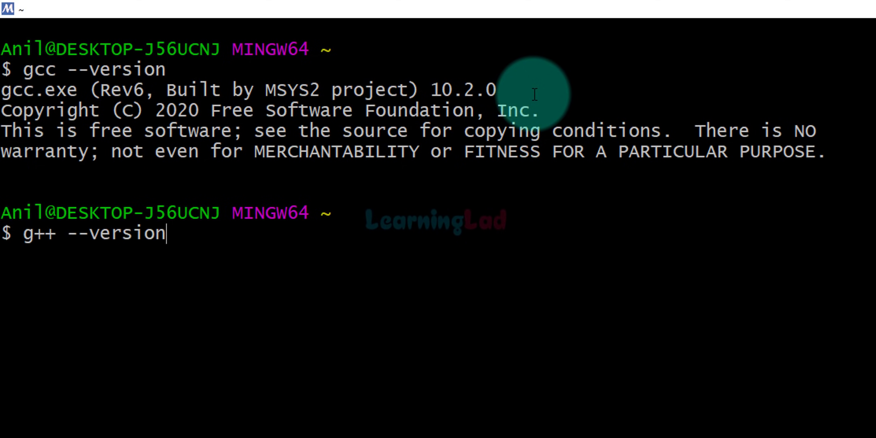
key(Return)
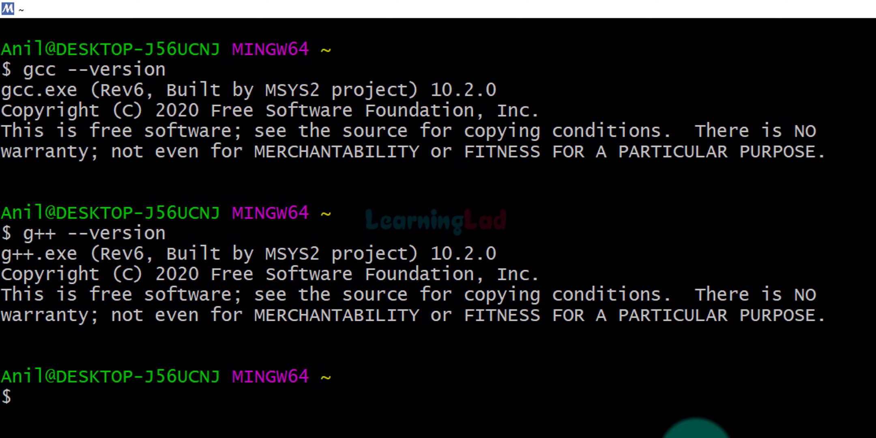
Step: Clear the version output and search the package repositories for the debugger with pacman -Ss gdb
text(clear)
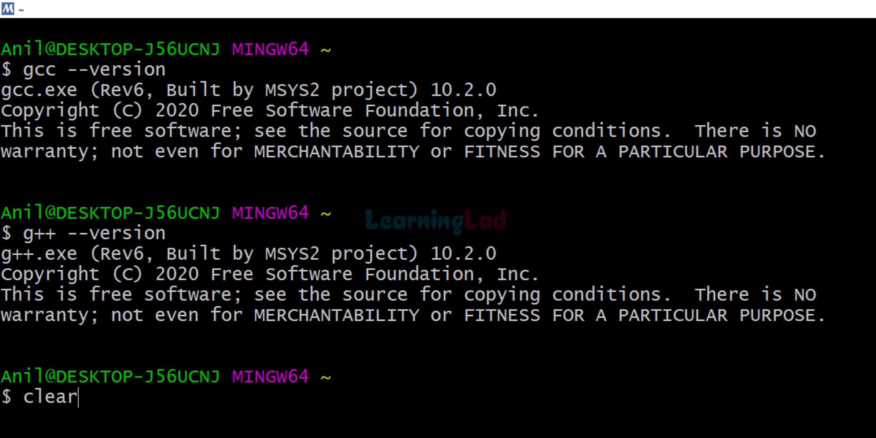
key(Return)
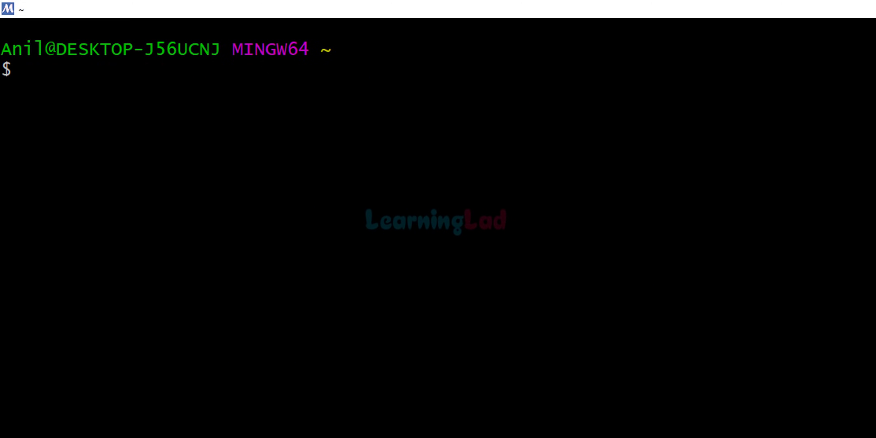
text(pacma)
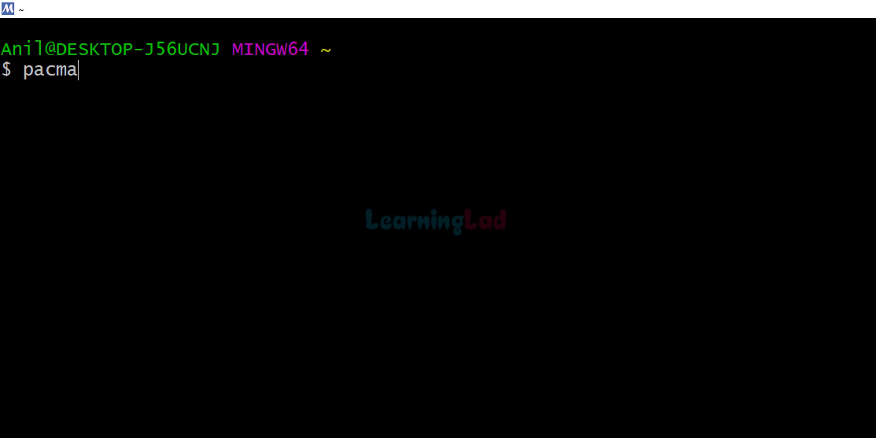
text(n -Ss gdb)
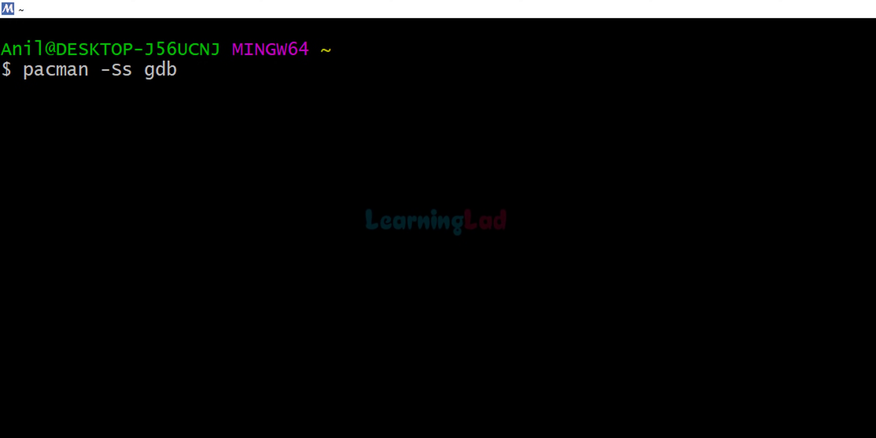
key(Return)
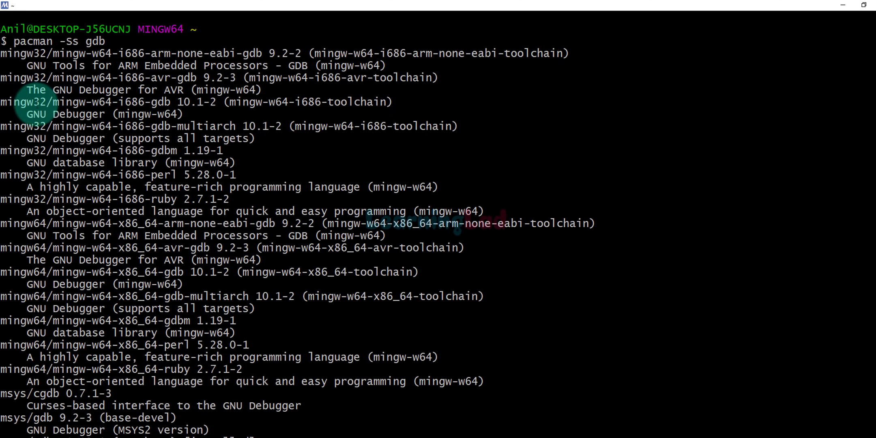
Step: Examine the GDB search results, comparing the mingw32 and mingw64 GNU Debugger entries
scroll(29, 248, down, 2)
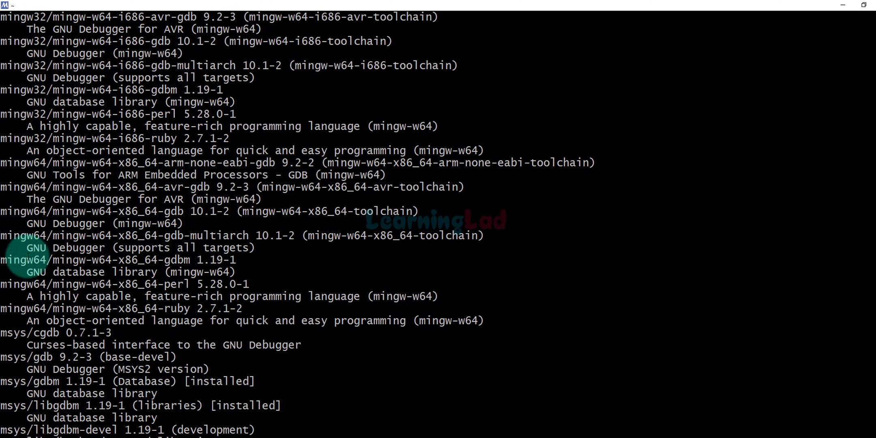
scroll(61, 239, up, 1)
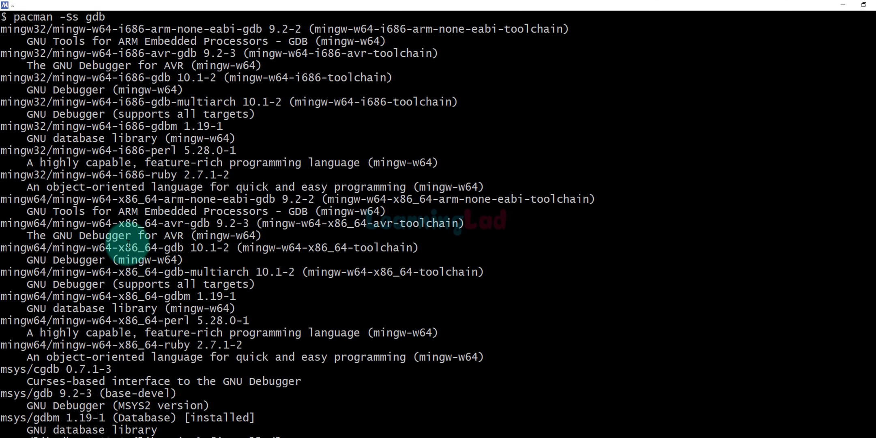
scroll(128, 242, down, 1)
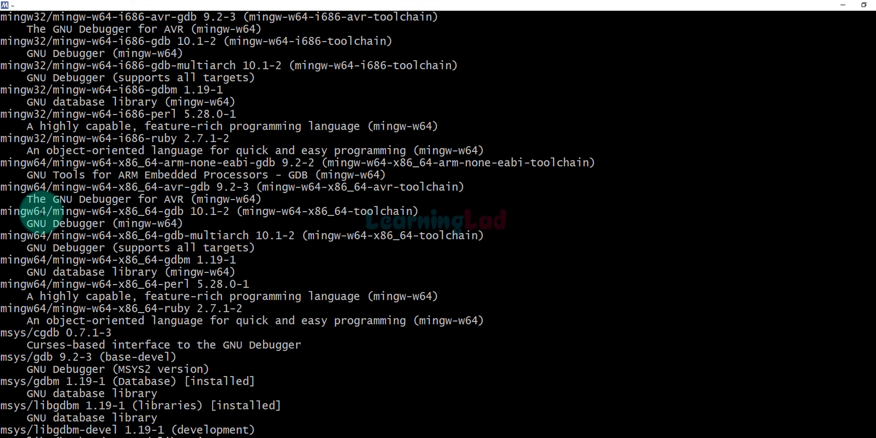
drag(2, 211, 240, 224)
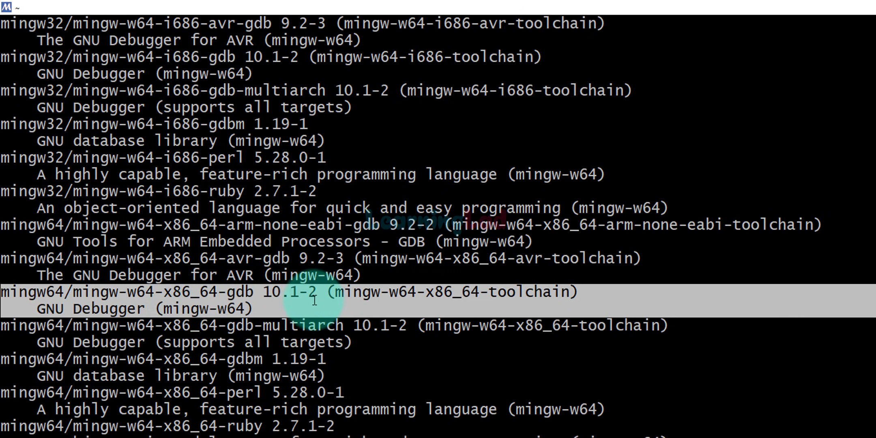
scroll(314, 300, up, 1)
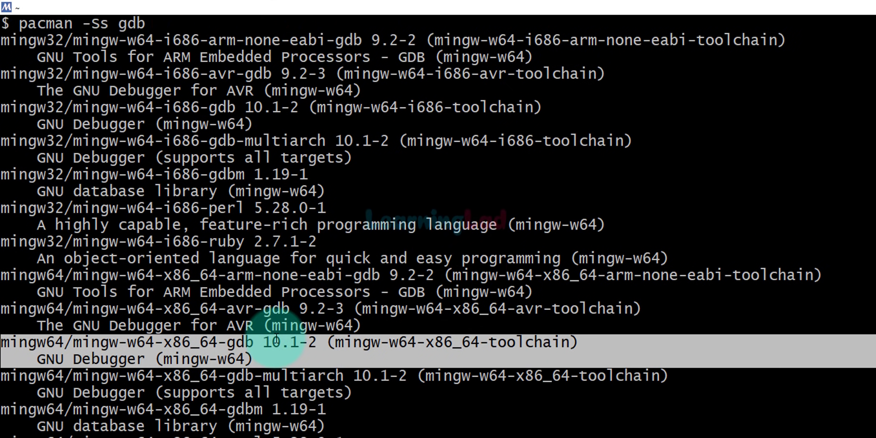
scroll(275, 340, up, 1)
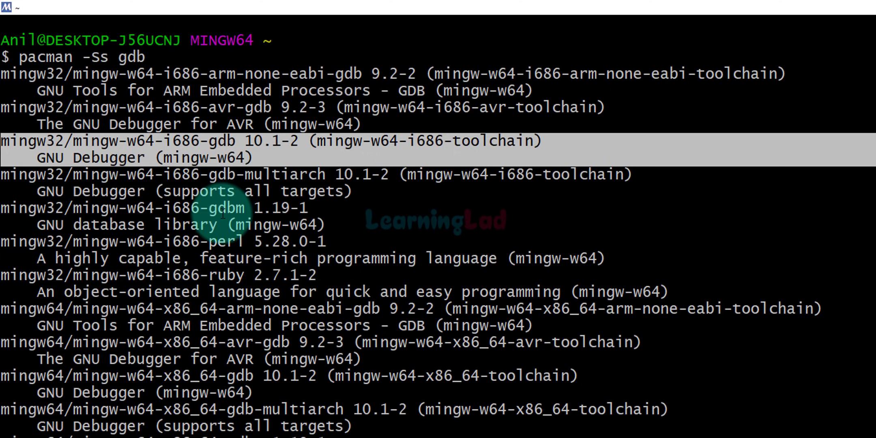
scroll(275, 308, down, 2)
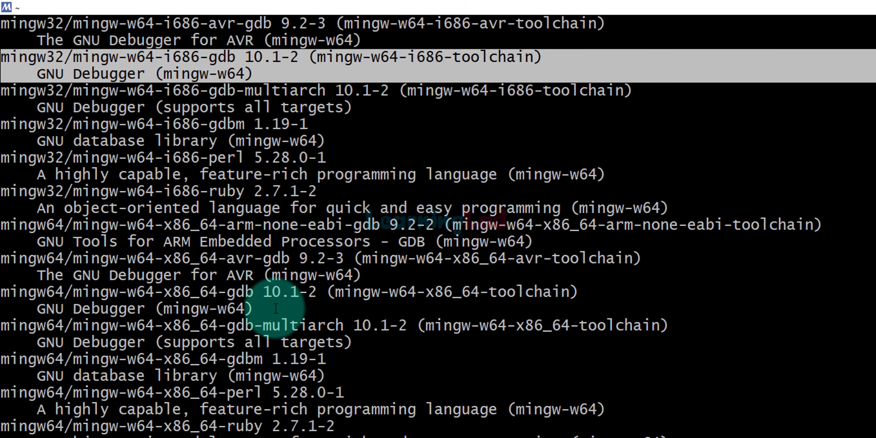
click(134, 343)
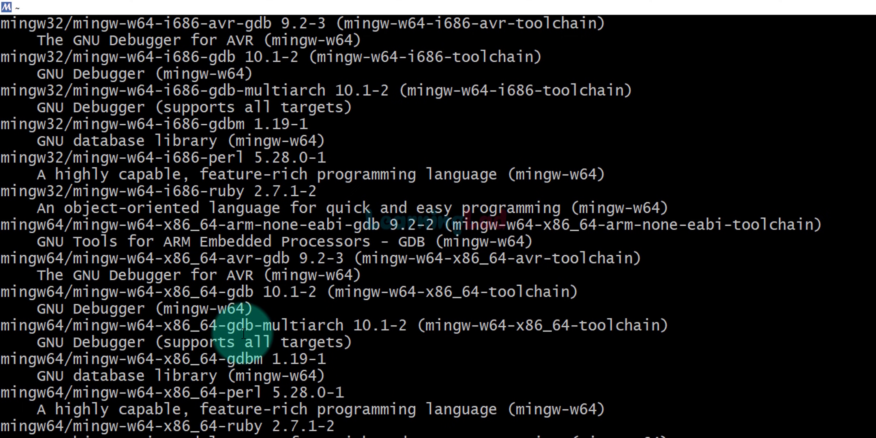
Step: Copy the package name mingw-w64-x86_64-gdb from the mingw64 GNU Debugger entry, without the repository prefix
drag(260, 304, 2, 293)
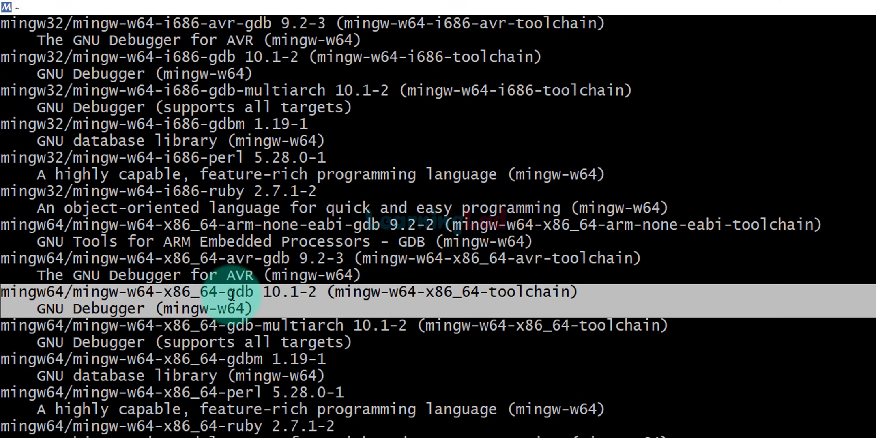
double_click(211, 291)
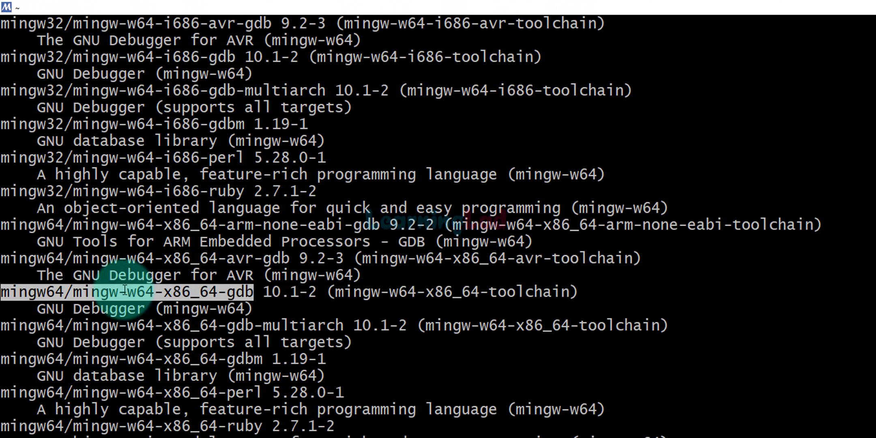
click(69, 289)
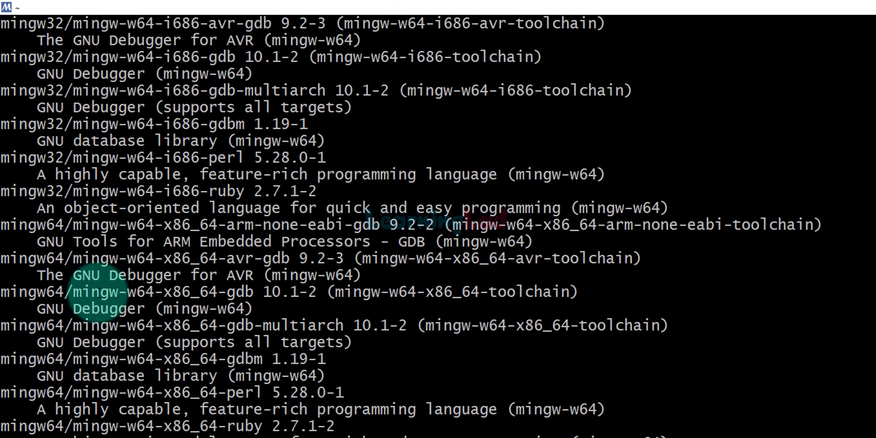
drag(73, 291, 252, 291)
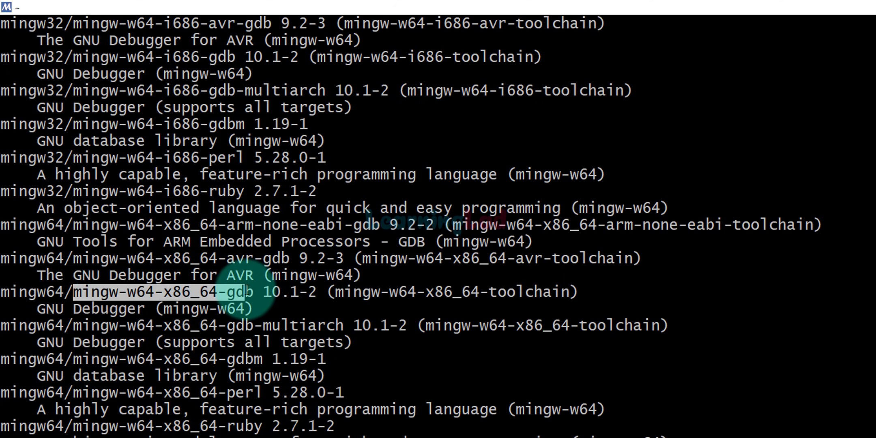
right_click(217, 287)
click(261, 316)
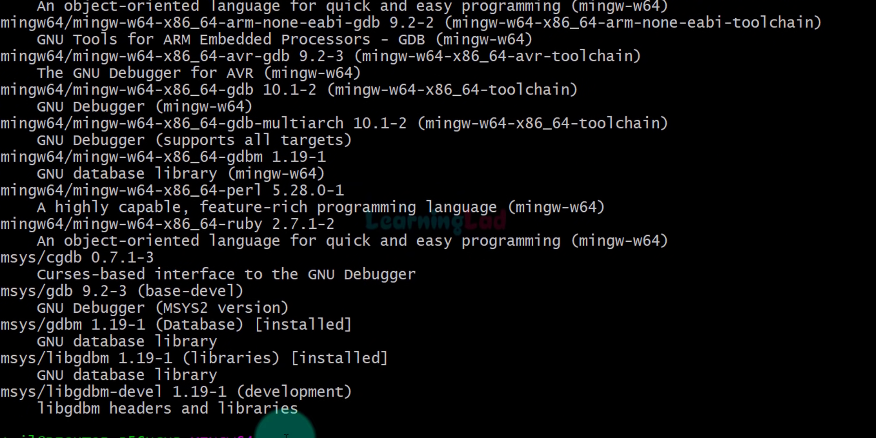
Step: Clear the GDB search results from the terminal with the clear command
click(595, 281)
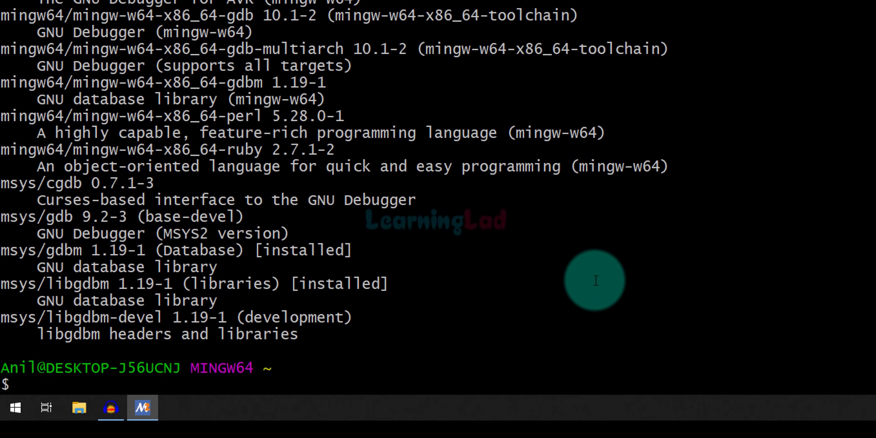
text(clear)
key(Return)
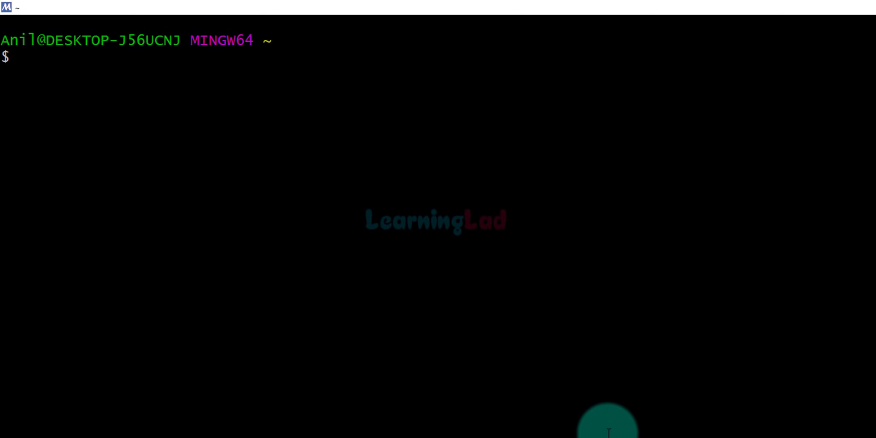
Step: Install the mingw-w64-x86_64-gdb package with pacman -S and accept the installation
text(pacman)
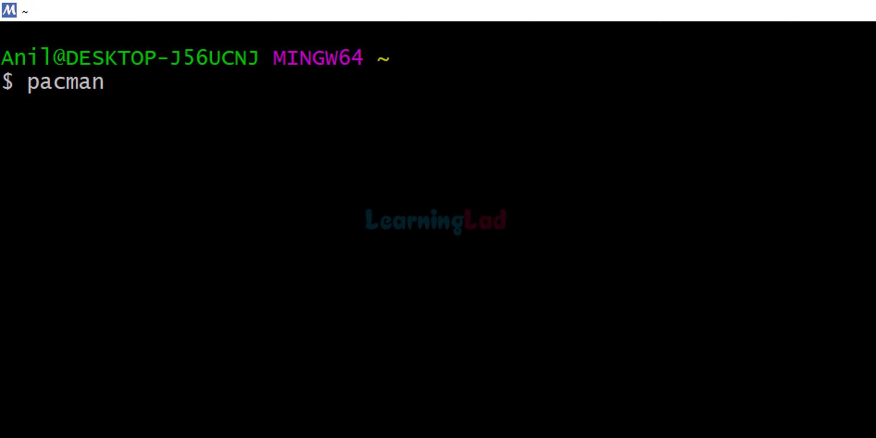
text( -S)
right_click(336, 112)
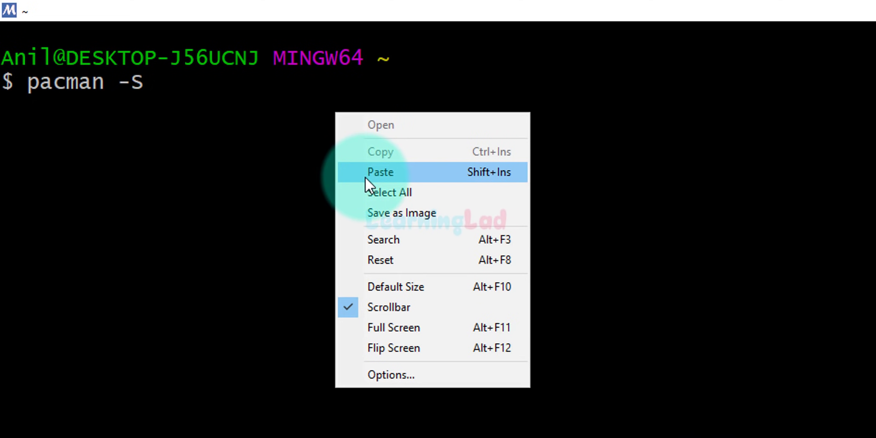
click(364, 177)
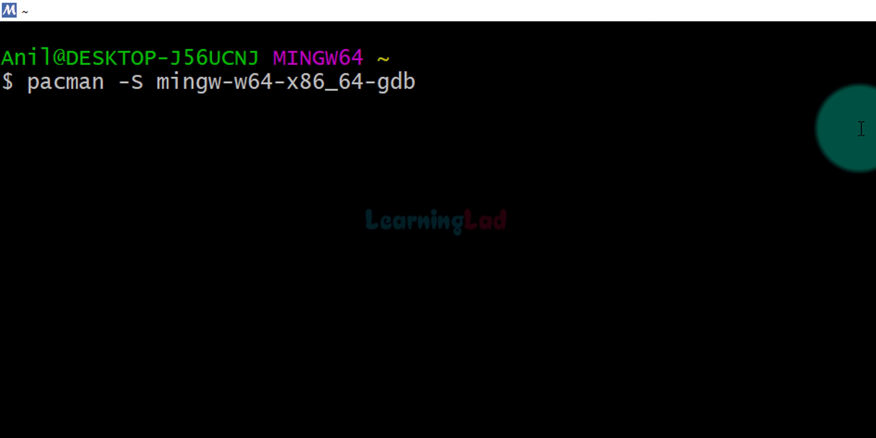
key(Return)
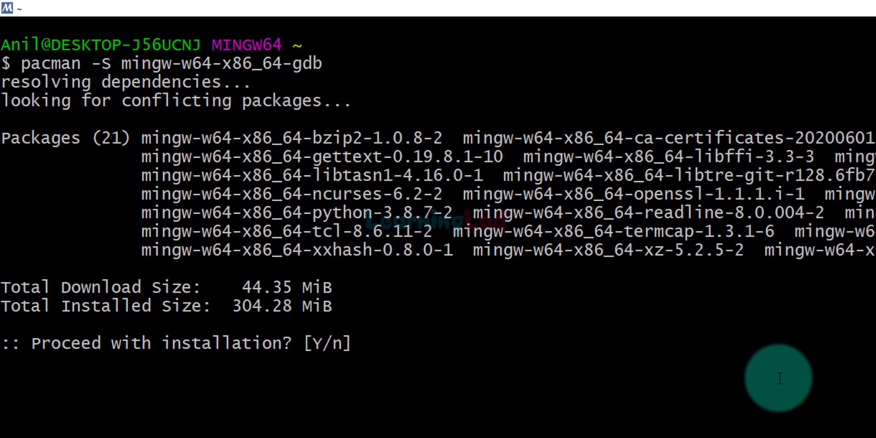
text(y)
key(Return)
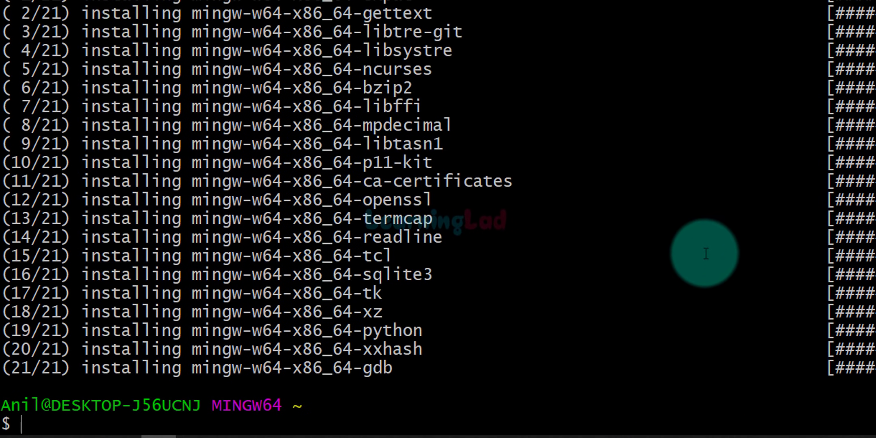
Step: Clear the terminal and check the installed debugger with gdb --version
text(clear)
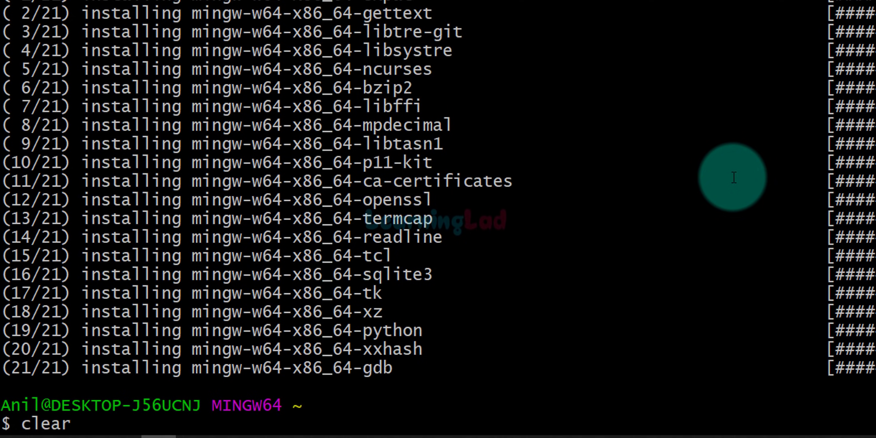
key(Return)
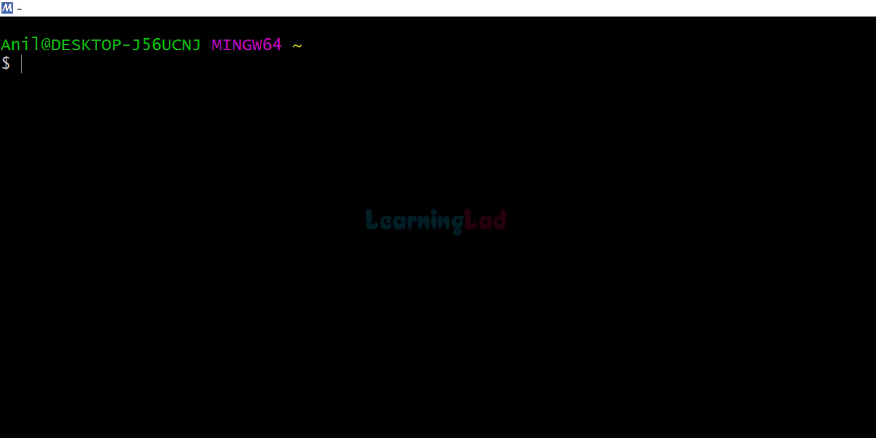
text(gdb --version)
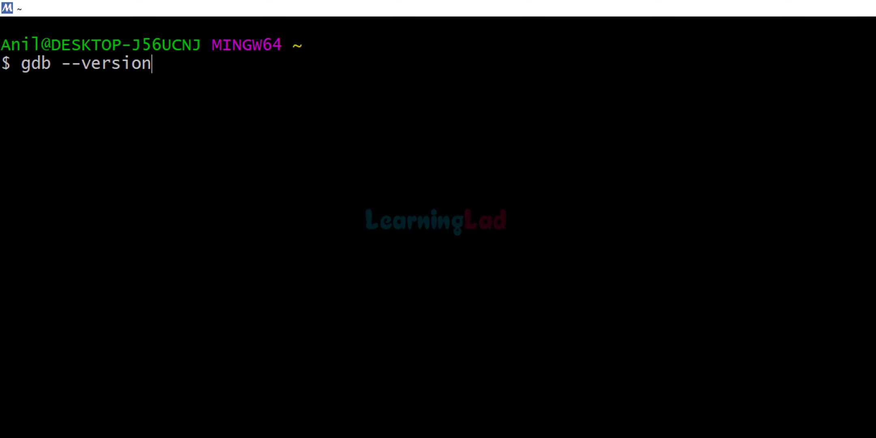
key(Return)
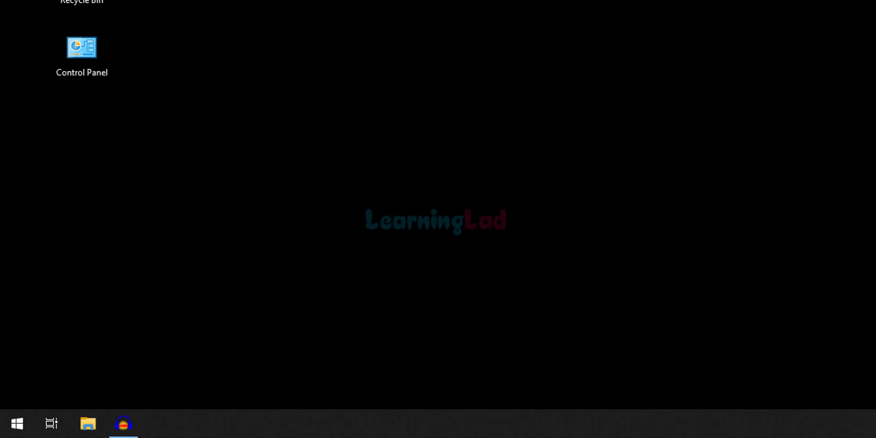
Step: Switch to the Windows Command Prompt and check whether the compiler is reachable with gcc --version
key(super)
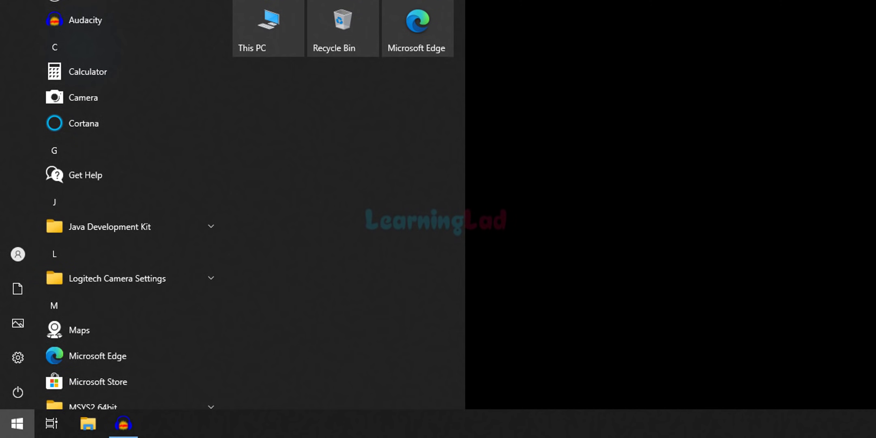
text(cmd)
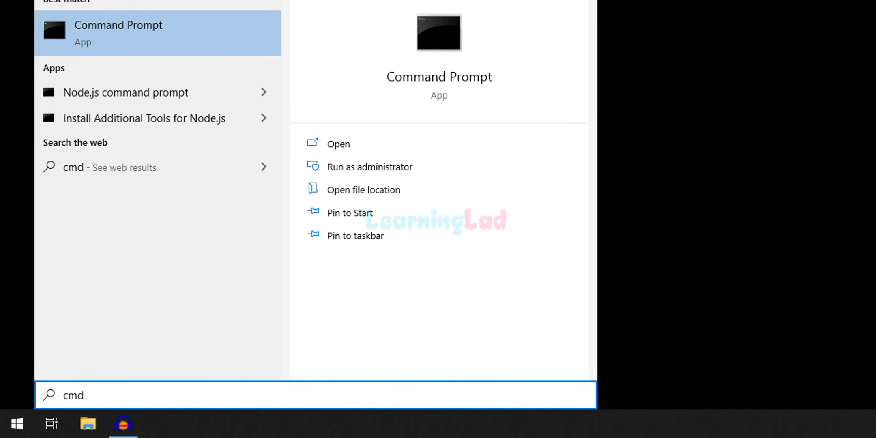
key(Return)
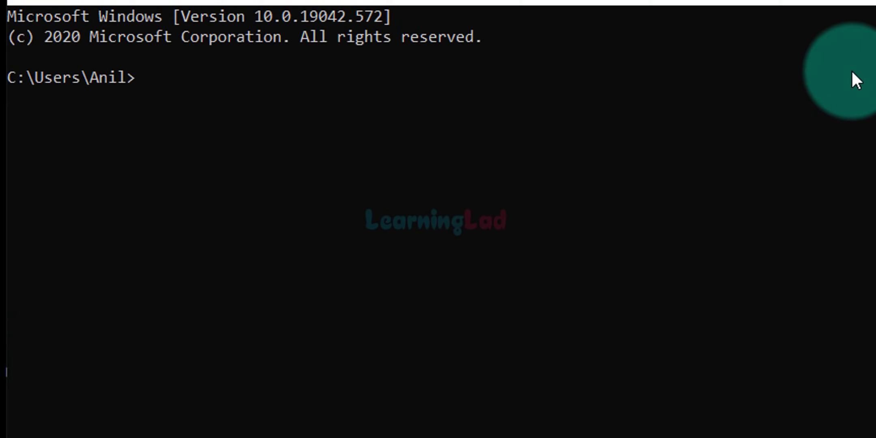
text(g)
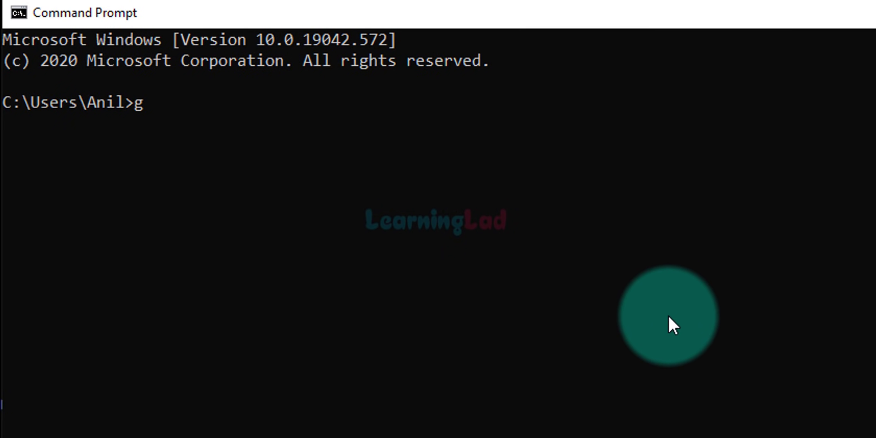
text(cc --version)
key(Return)
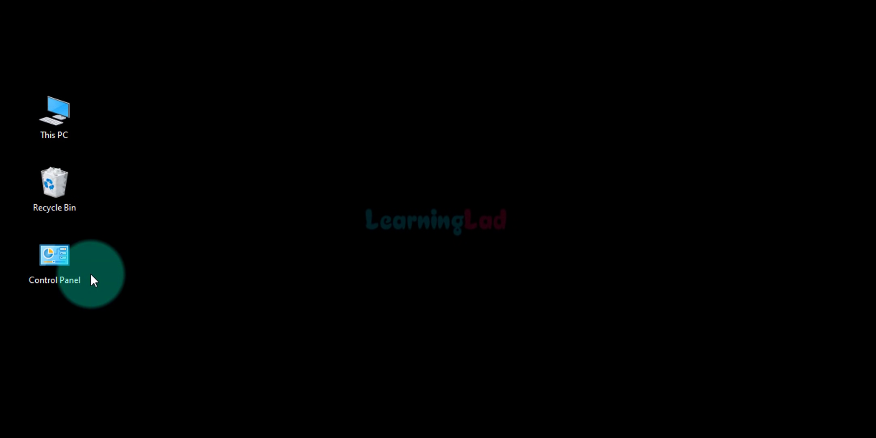
Step: Browse in File Explorer to the bin folder inside msys64\mingw64 on Local Disk (C:)
double_click(56, 128)
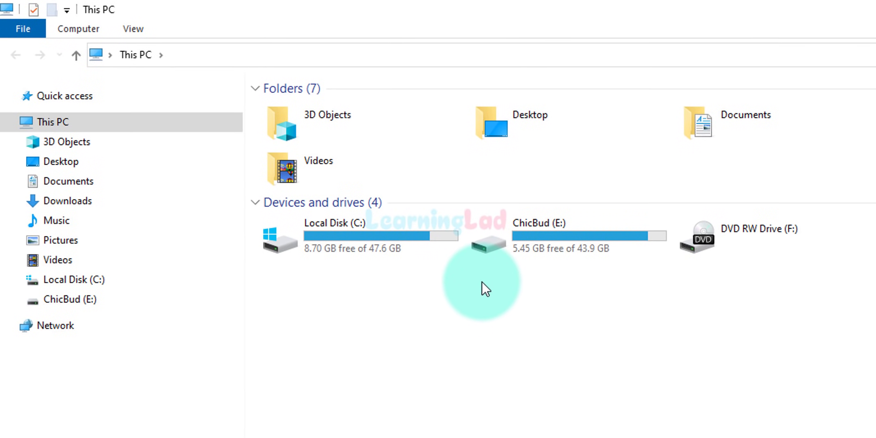
double_click(384, 236)
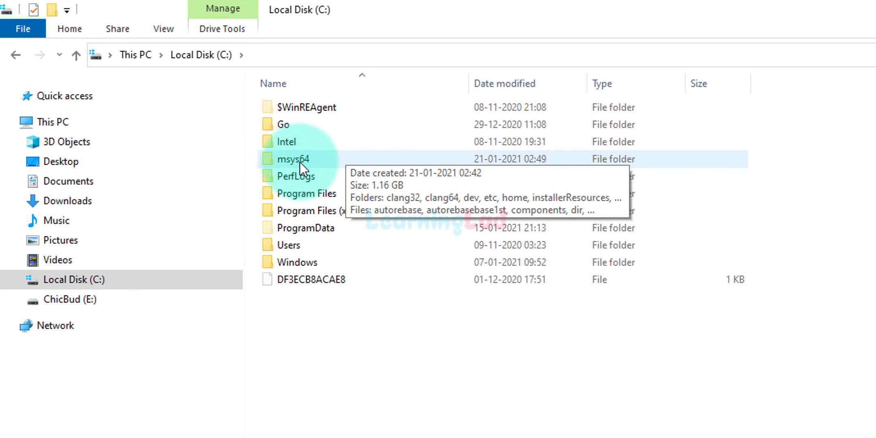
double_click(345, 161)
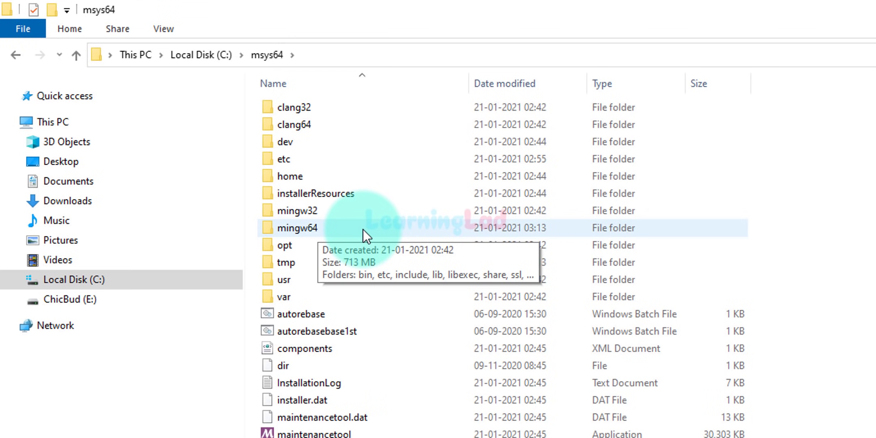
click(365, 211)
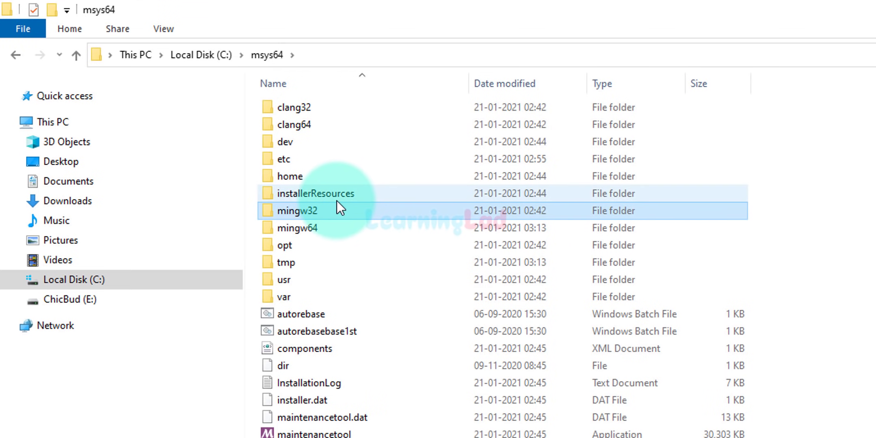
double_click(335, 230)
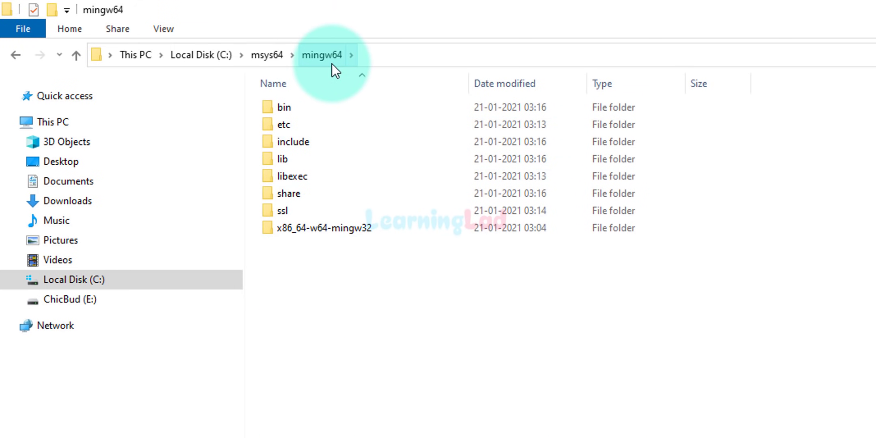
click(332, 113)
double_click(331, 113)
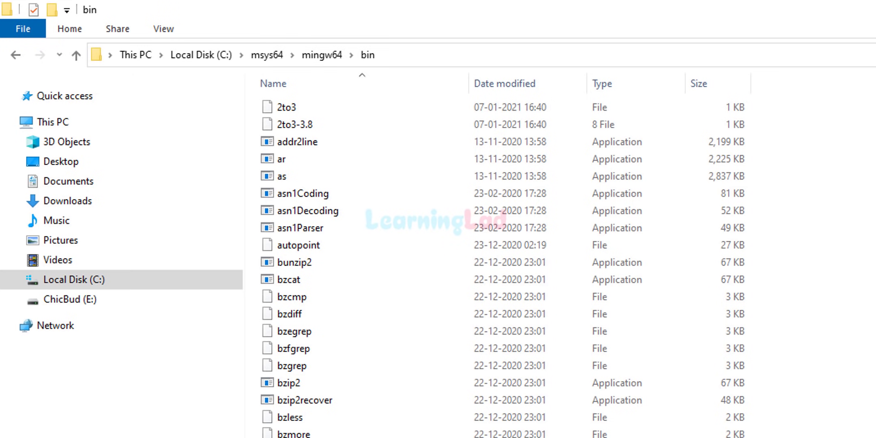
Step: Locate the g++, gcc and gdb applications in the mingw64 bin folder
click(291, 185)
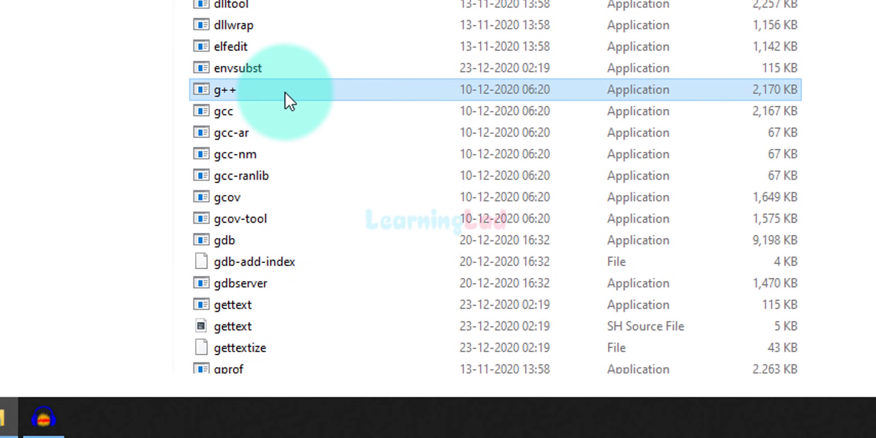
click(276, 114)
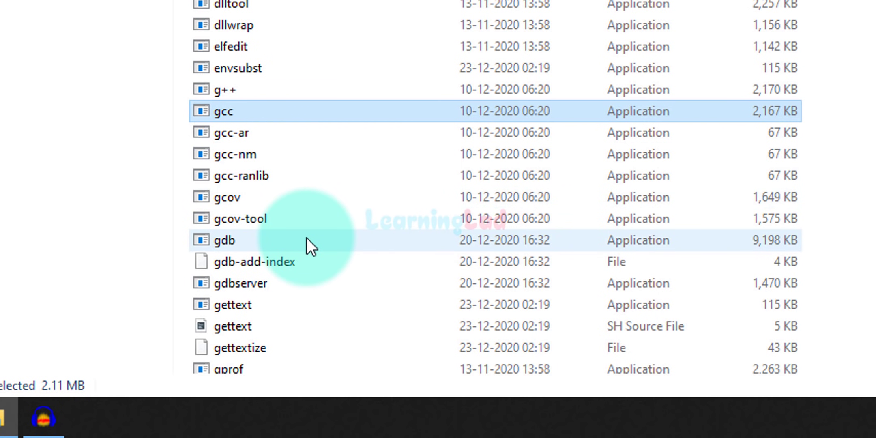
mouse_move(306, 238)
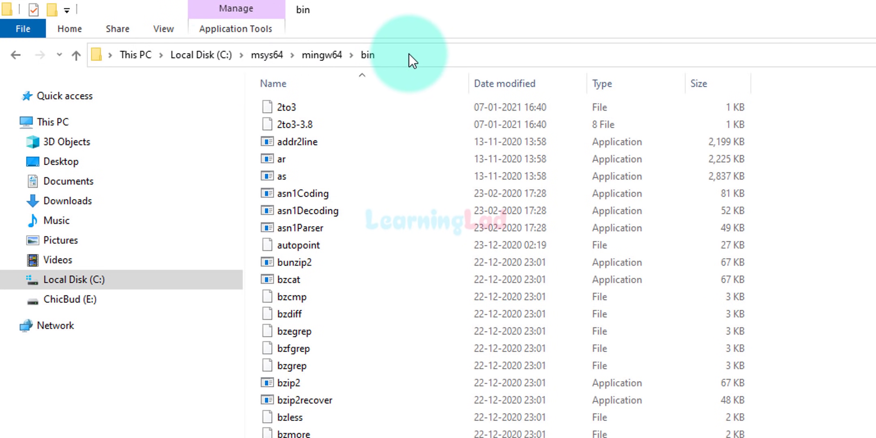
Step: Copy the full path of the bin folder, C:\msys64\mingw64\bin
click(409, 53)
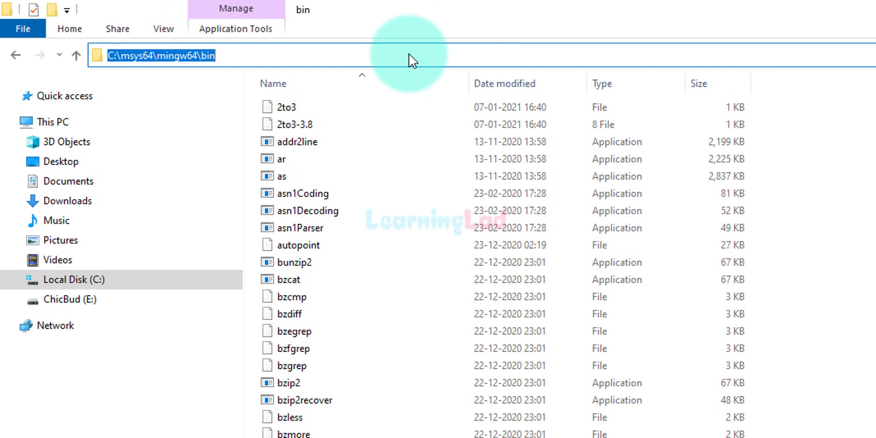
right_click(181, 57)
click(244, 111)
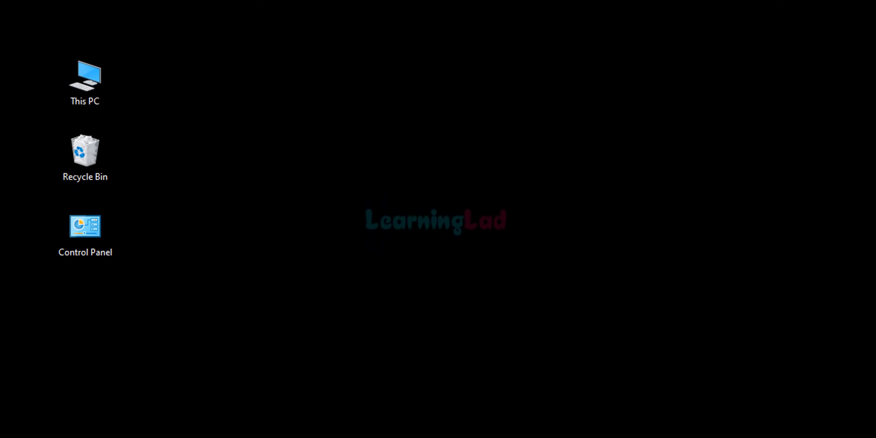
Step: Search Windows for the system environment variables settings and open the Environment Variables dialog from System Properties
click(17, 424)
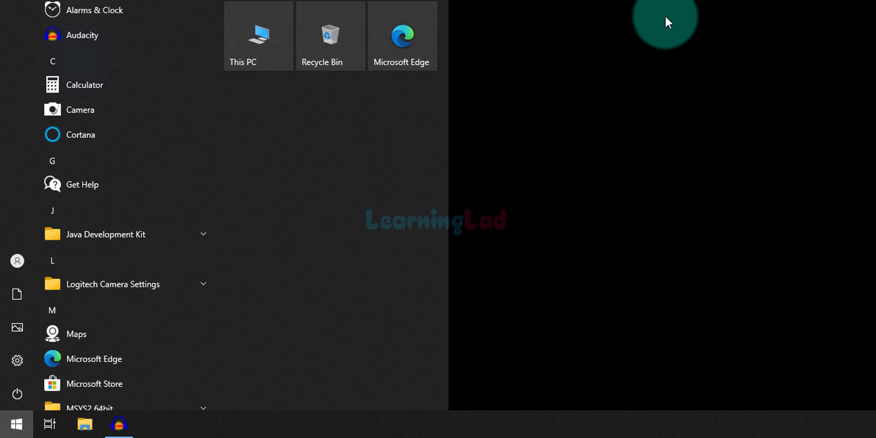
text(envi)
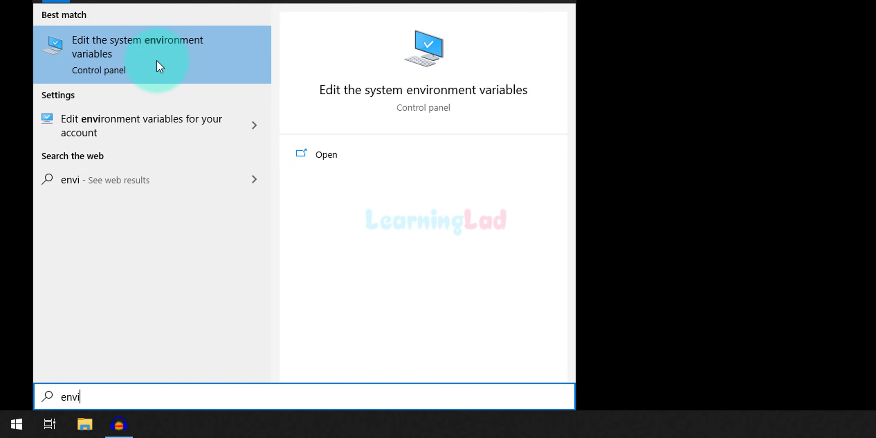
click(176, 62)
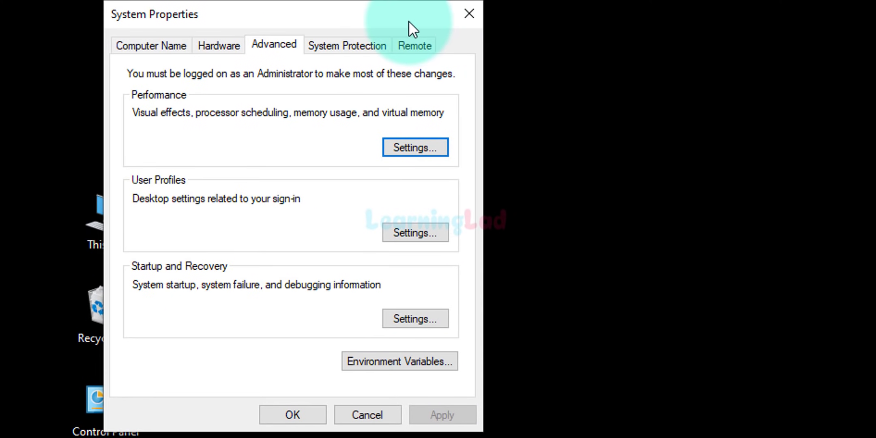
click(427, 364)
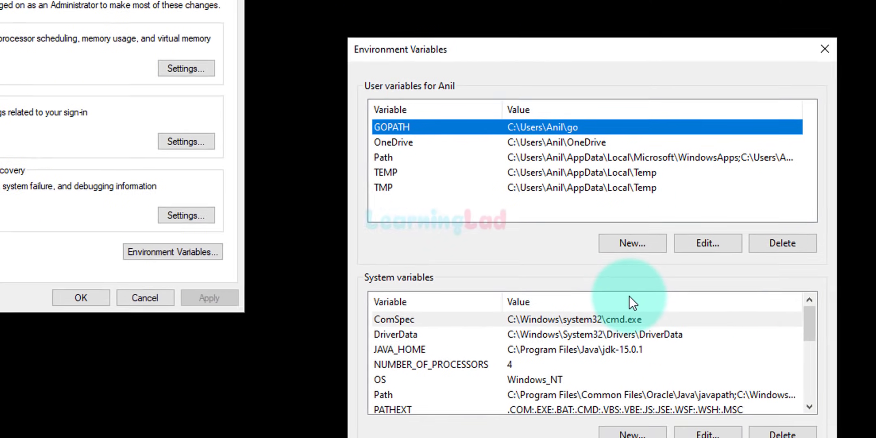
Step: Add C:\msys64\mingw64\bin as a new entry in the system Path variable, and save and close all the open settings dialogs
scroll(304, 251, down, 1)
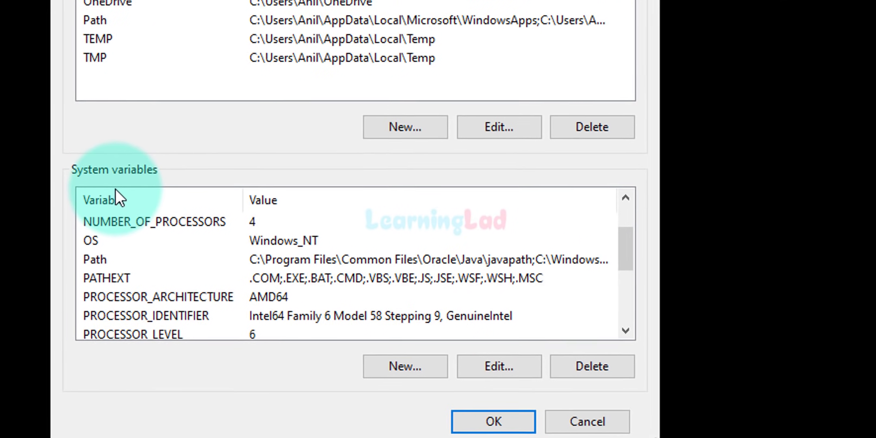
click(332, 261)
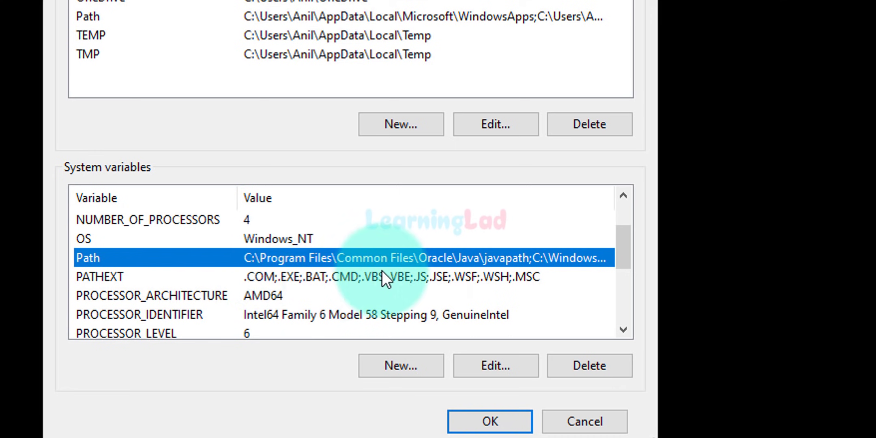
click(495, 373)
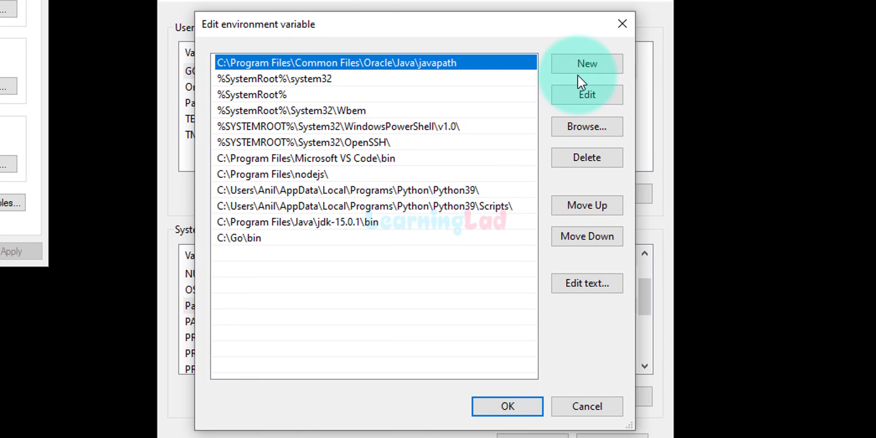
click(608, 64)
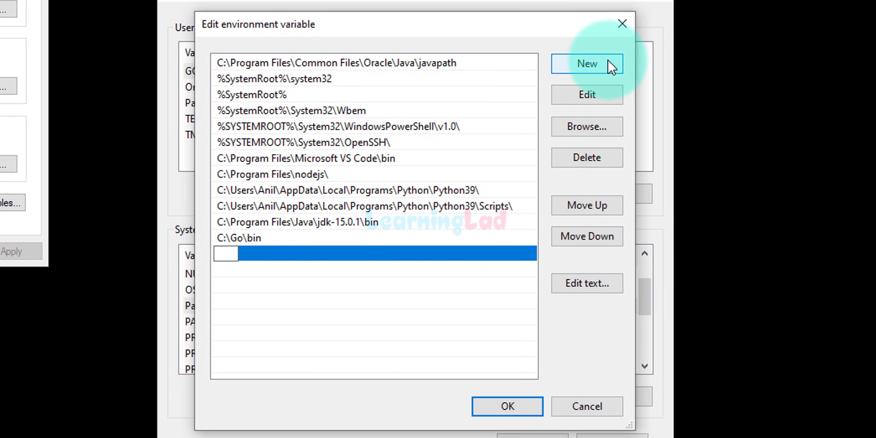
key(ctrl+v)
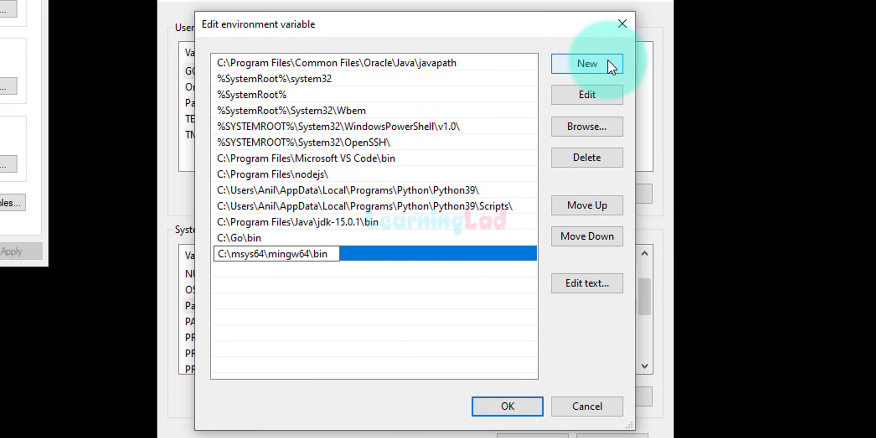
click(409, 311)
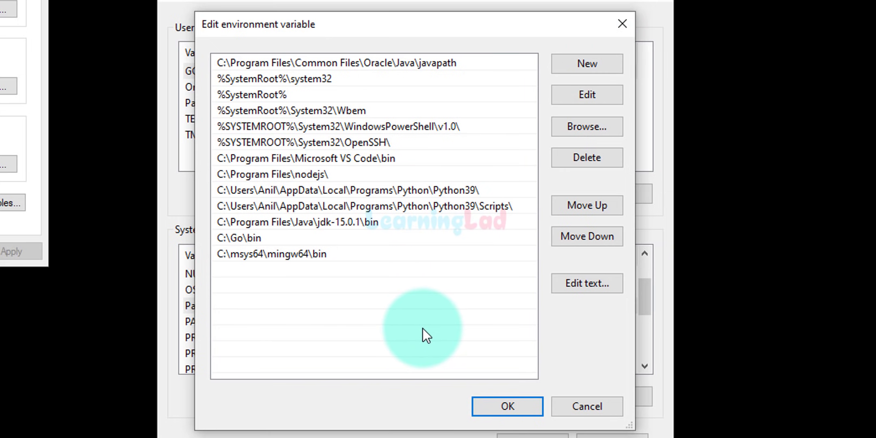
click(517, 399)
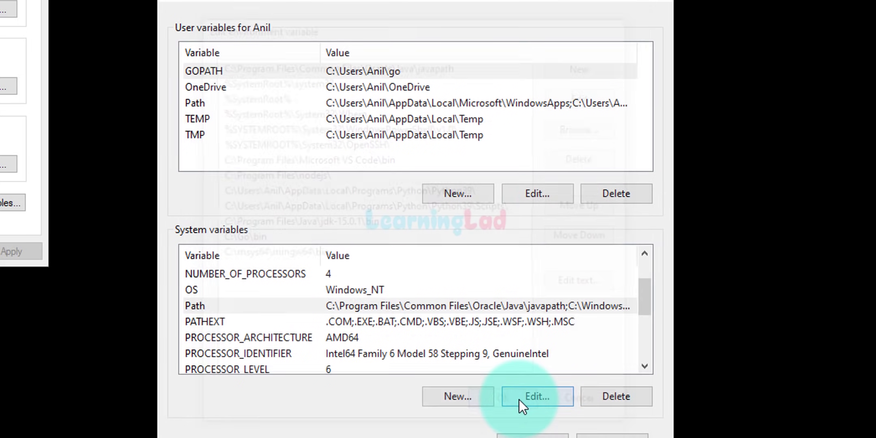
click(529, 426)
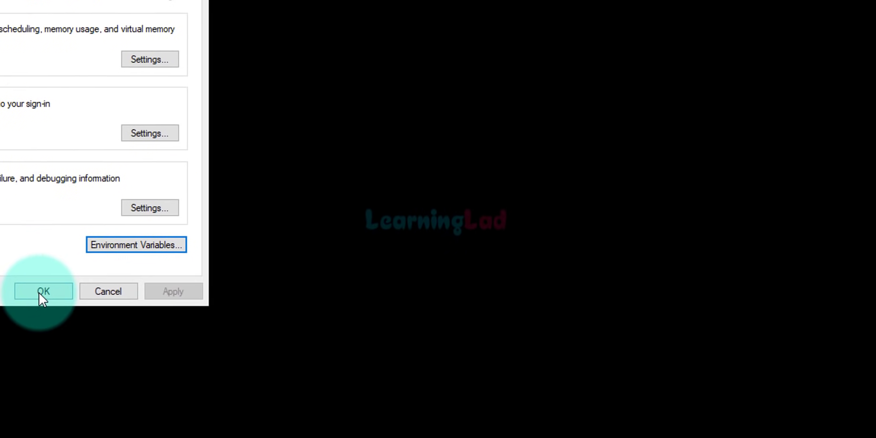
click(39, 292)
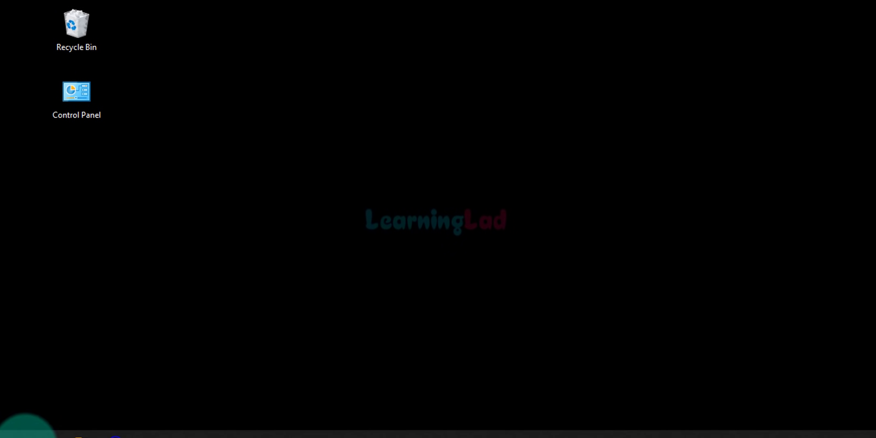
Step: Open Command Prompt and check the installed C compiler with gcc --version
click(13, 423)
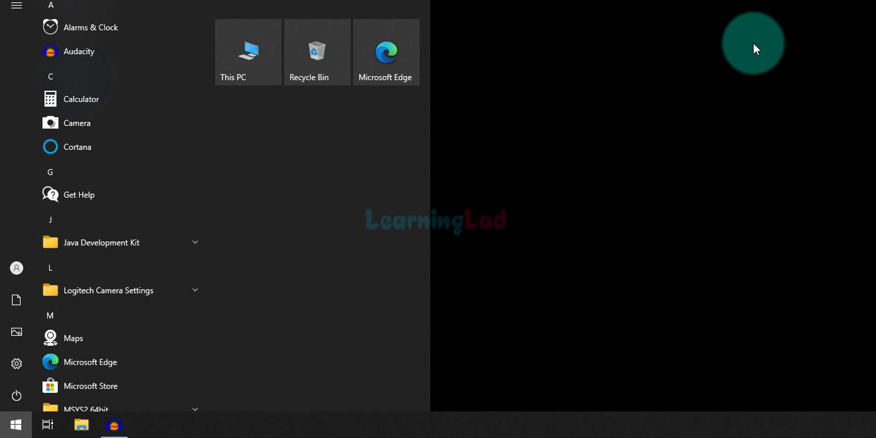
text(cmd)
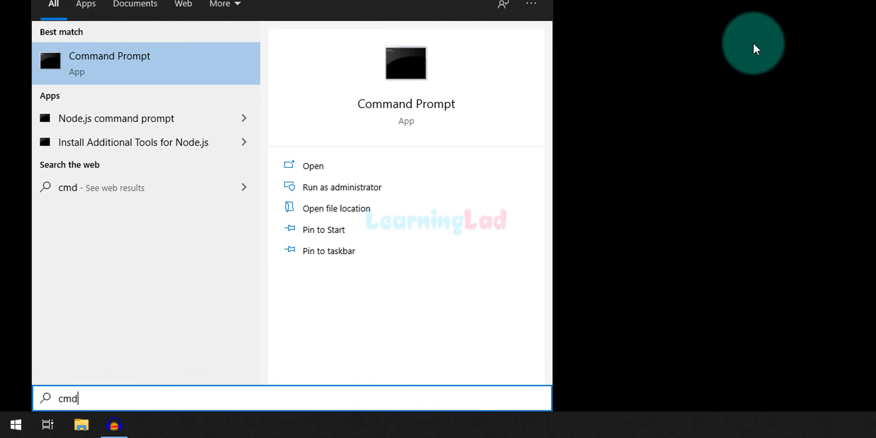
key(Return)
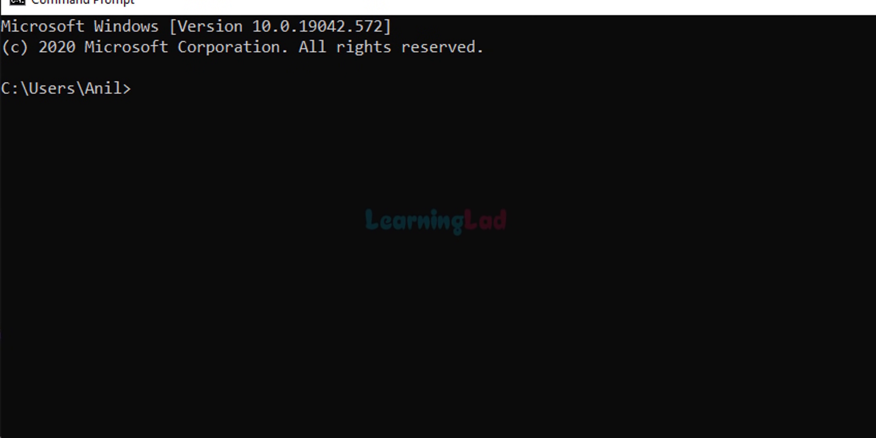
text(gcc --version)
key(Return)
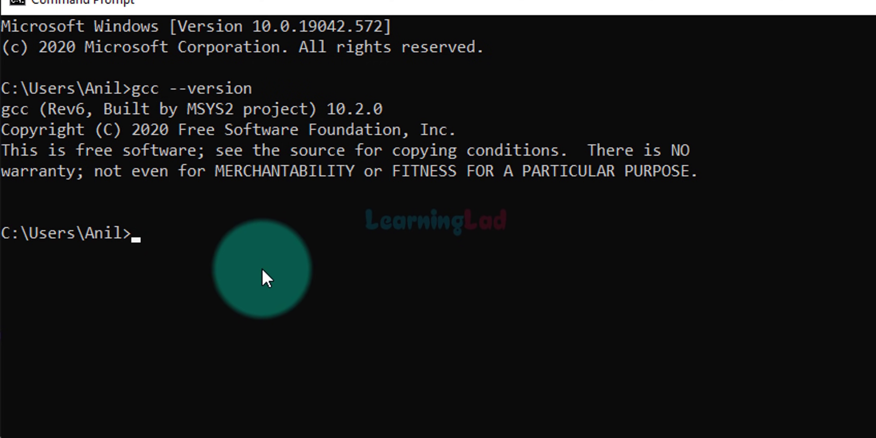
Step: Check the installed C++ compiler with g++ --version
click(266, 274)
text(g)
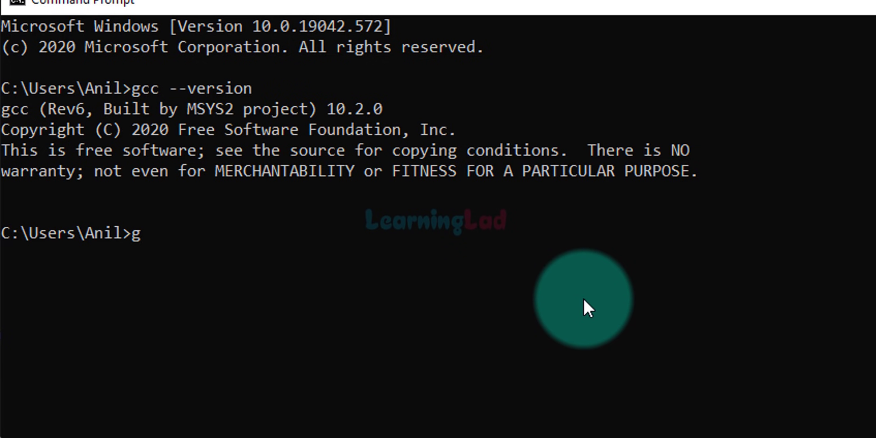
text(++ --versio)
text(n)
key(Return)
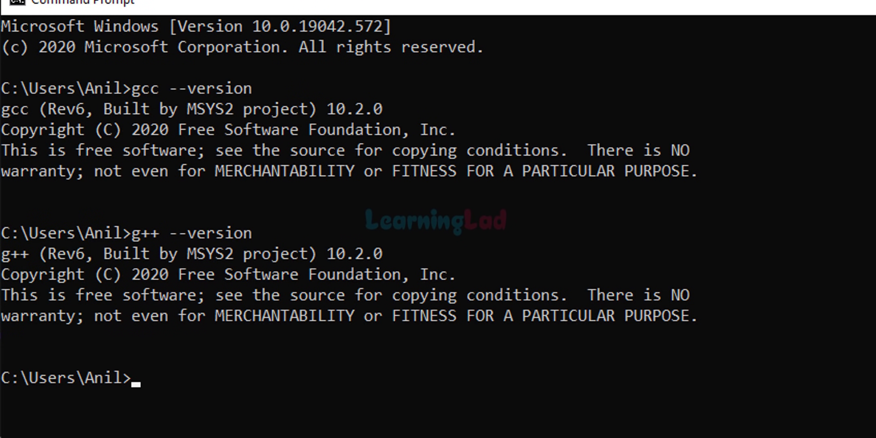
Step: Check the installed debugger with gdb --version
text(gdb --version)
key(Return)
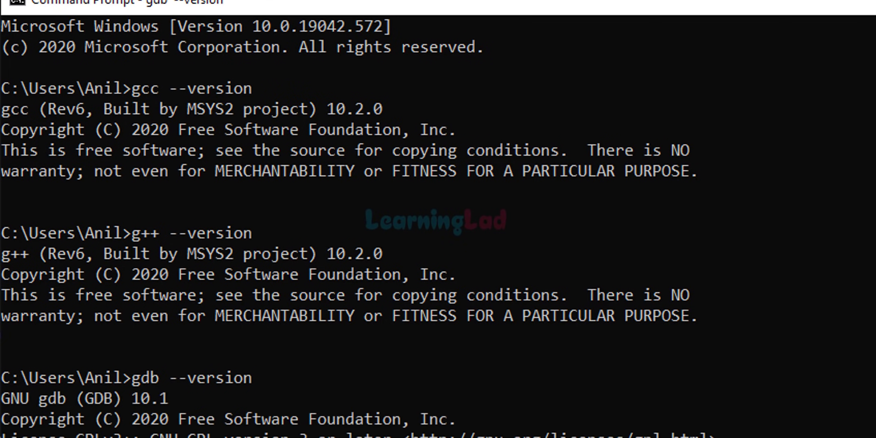
click(442, 363)
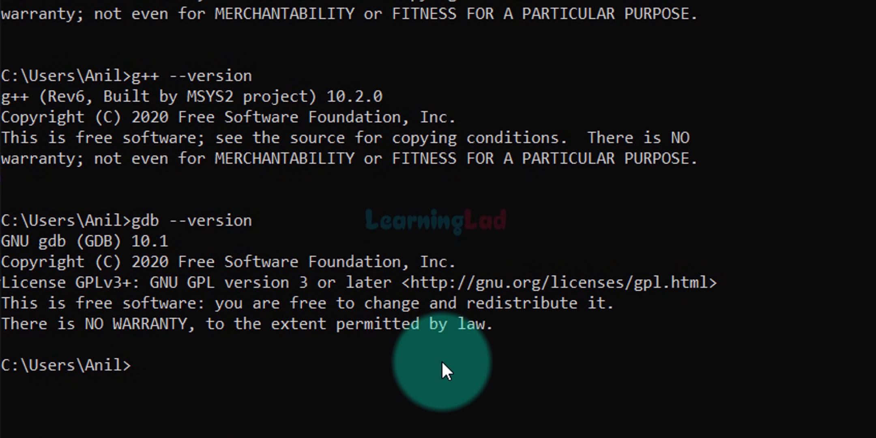